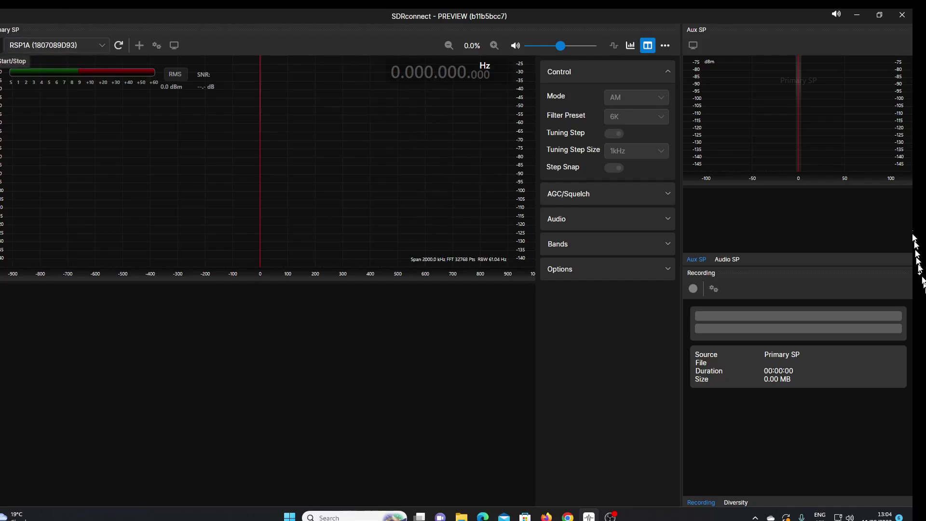
- Start the RSP1A, retune AM from 1.800 MHz to 909 kHz, and raise the volume
left_click(2, 45)
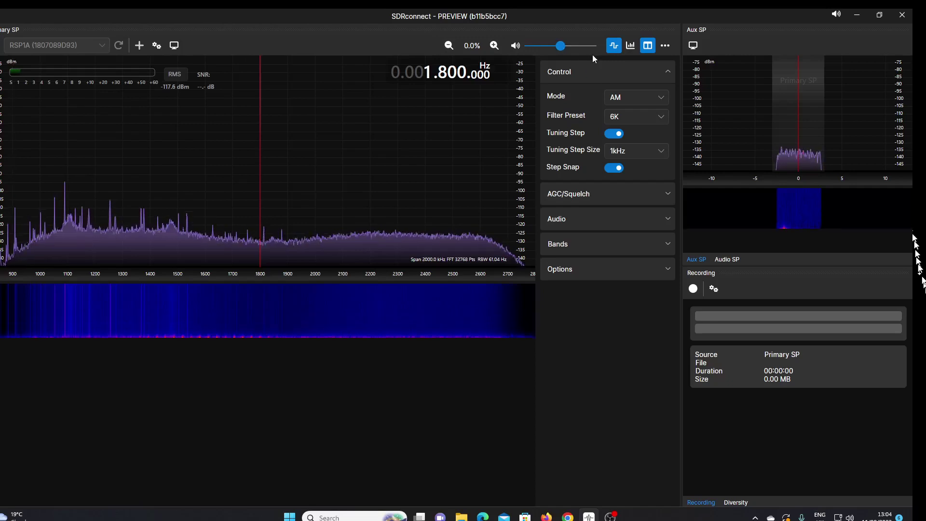
left_click_drag(560, 48, 529, 45)
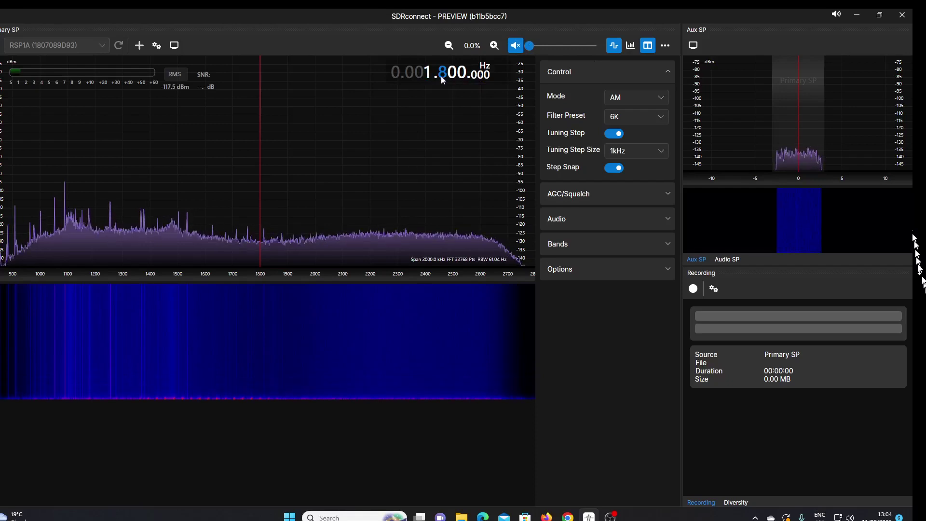
scroll(440, 74, "down", 2)
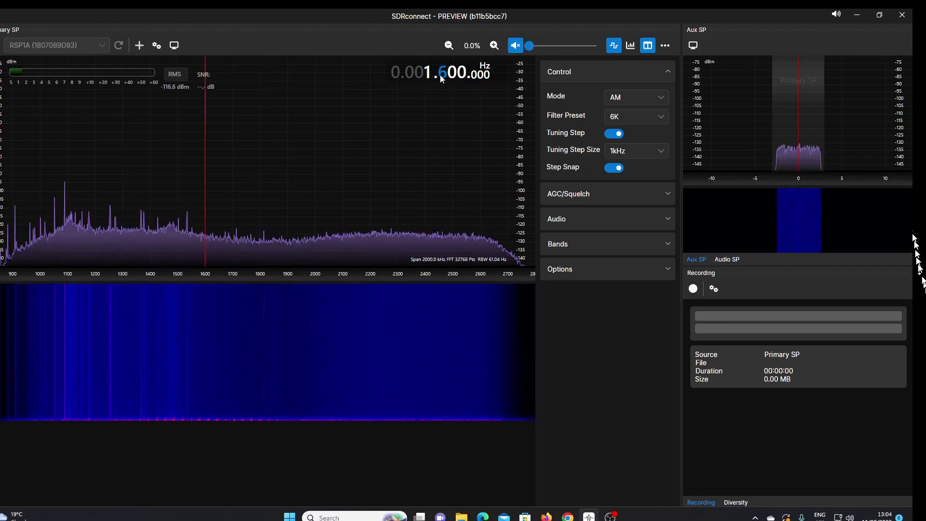
scroll(440, 74, "down", 3)
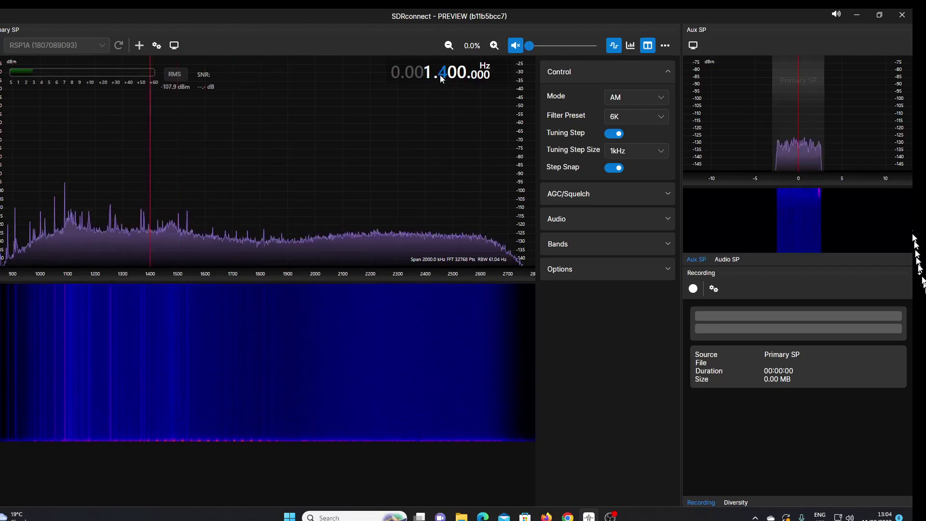
scroll(440, 75, "down", 3)
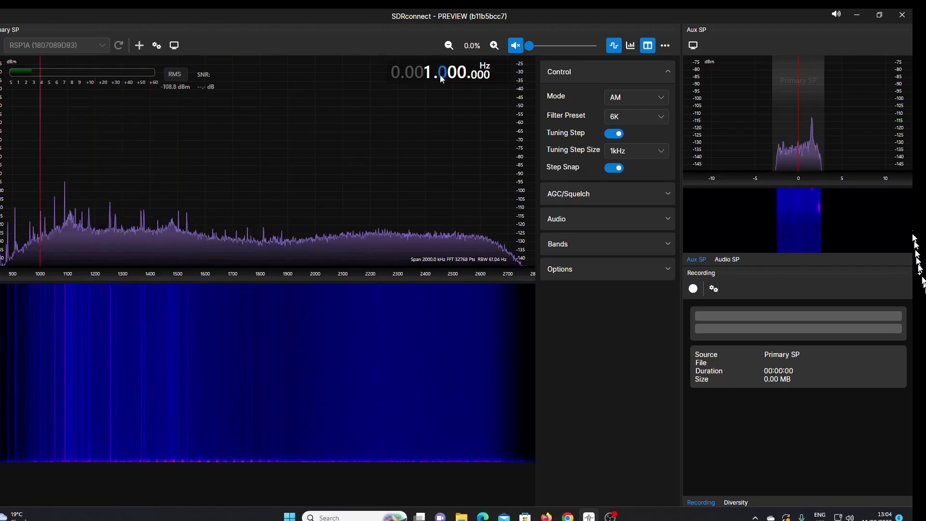
scroll(440, 77, "down", 1)
scroll(464, 77, "up", 1)
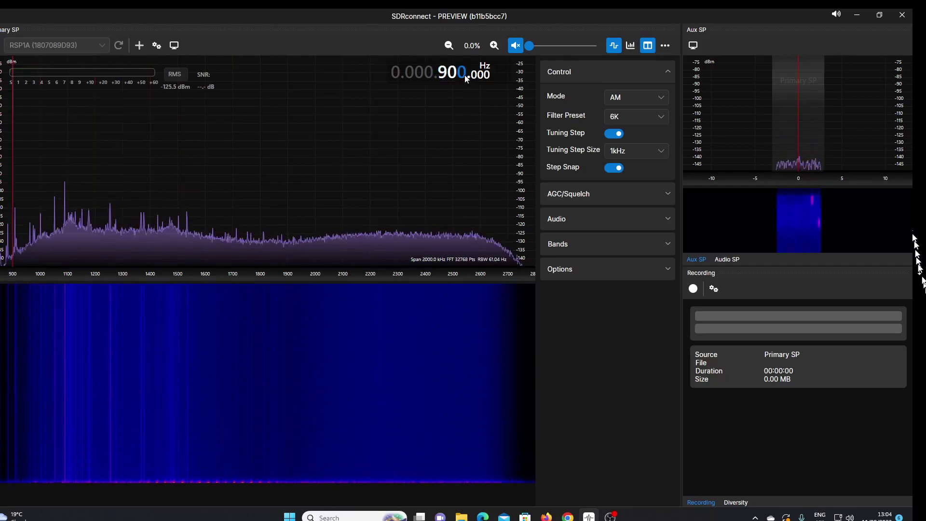
scroll(464, 74, "up", 4)
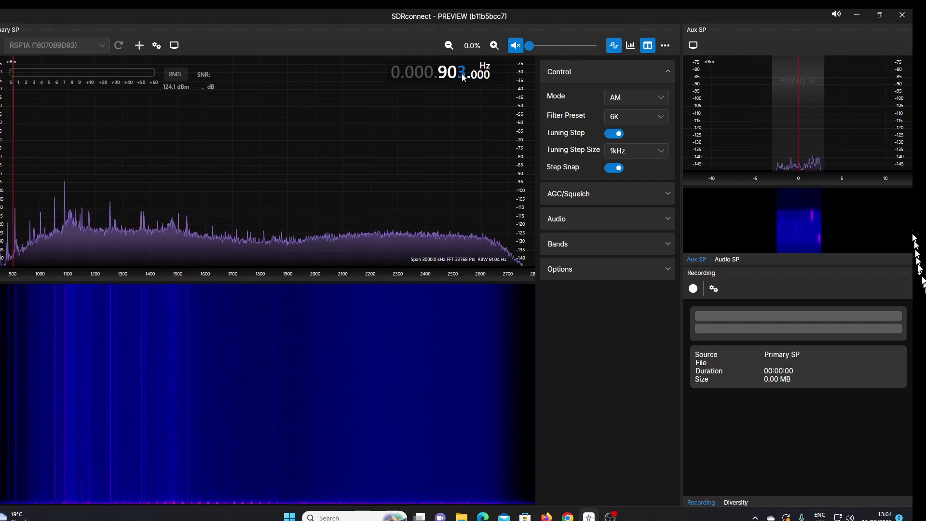
scroll(461, 73, "up", 2)
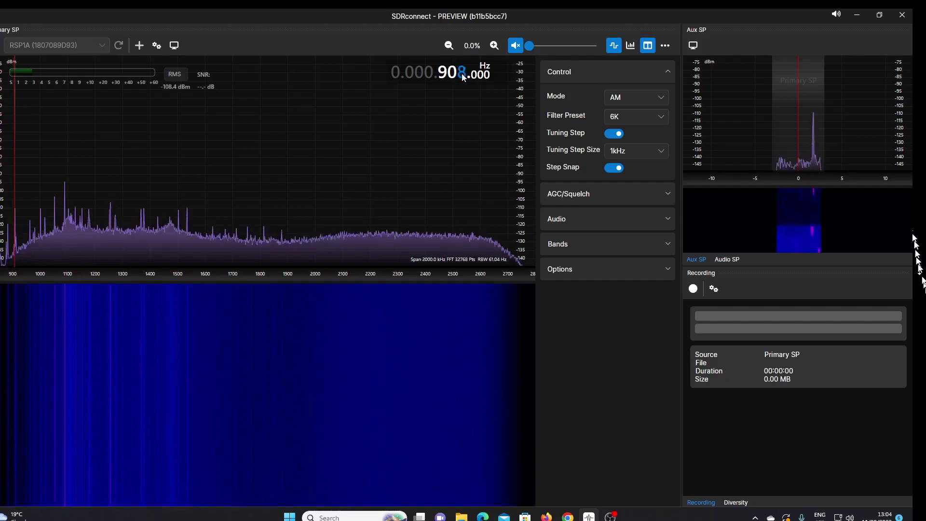
scroll(461, 73, "up", 1)
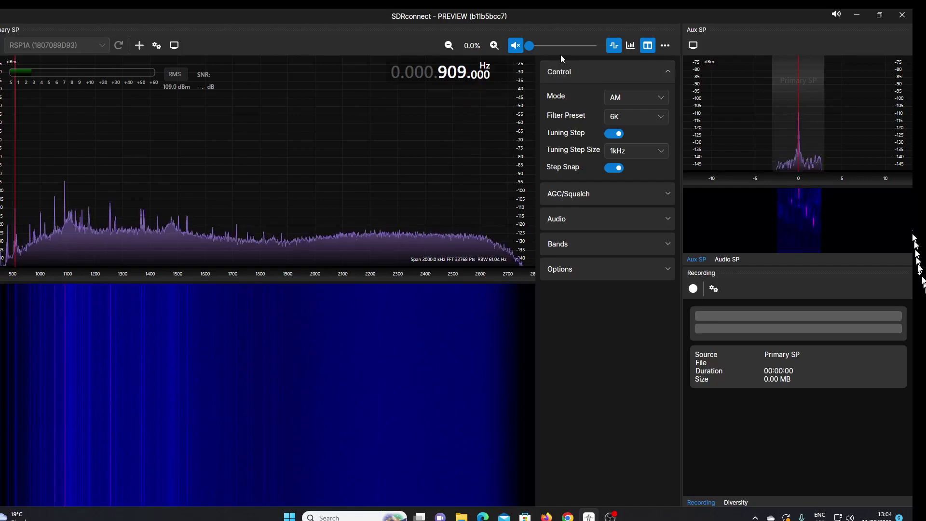
left_click_drag(530, 46, 557, 49)
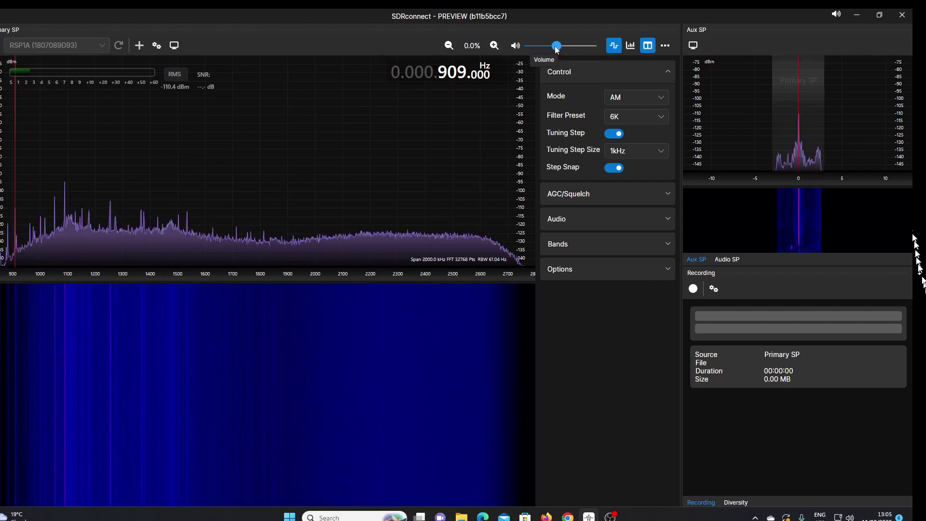
- Zoom the spectrum to 100%, an 11.25 kHz span centred on 909 kHz
left_click(494, 46)
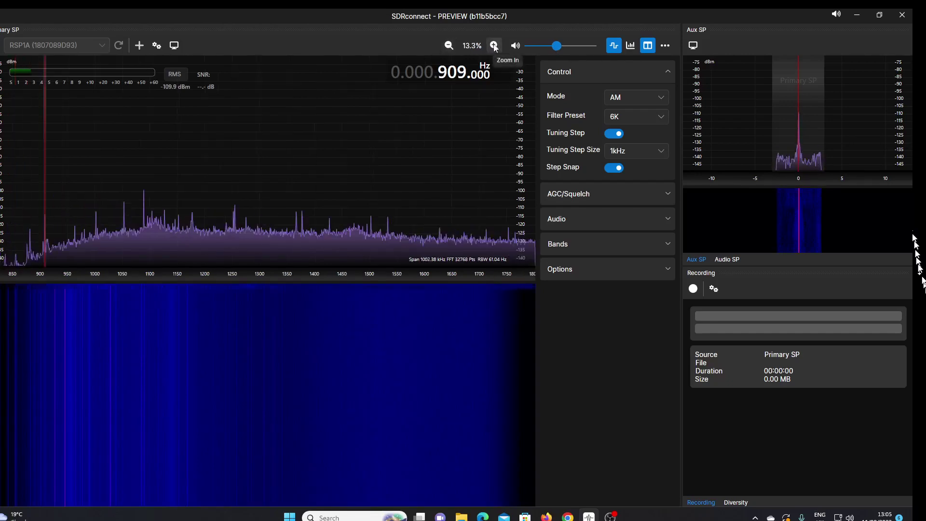
left_click(494, 45)
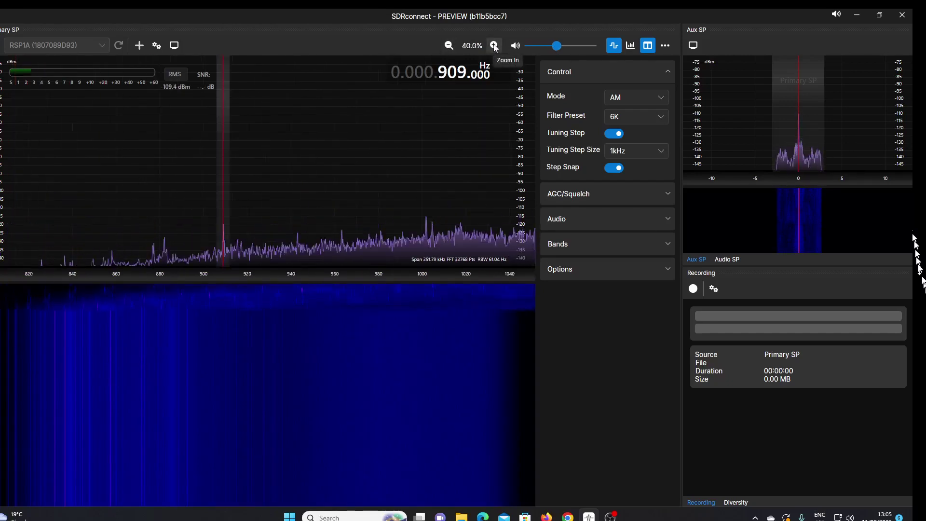
left_click(493, 45)
left_click(493, 45)
left_click(494, 45)
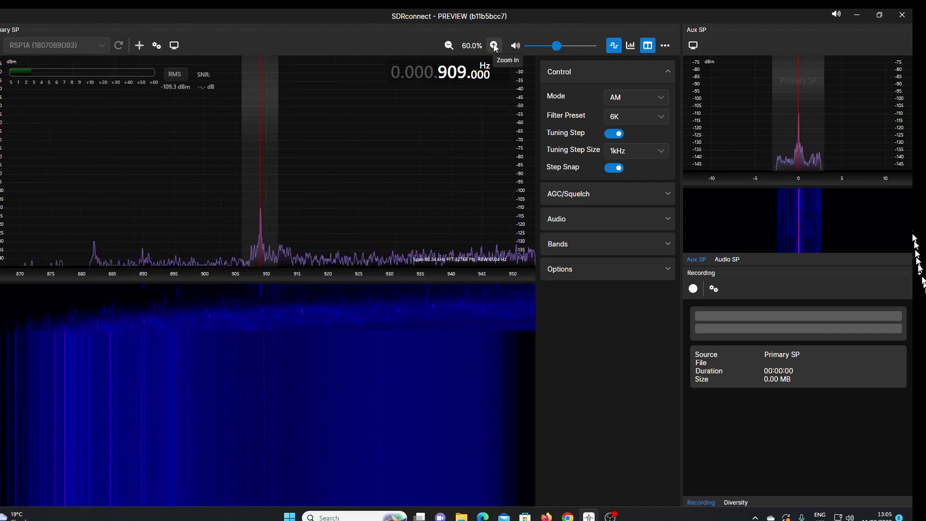
left_click(494, 45)
left_click(494, 45)
left_click(494, 45)
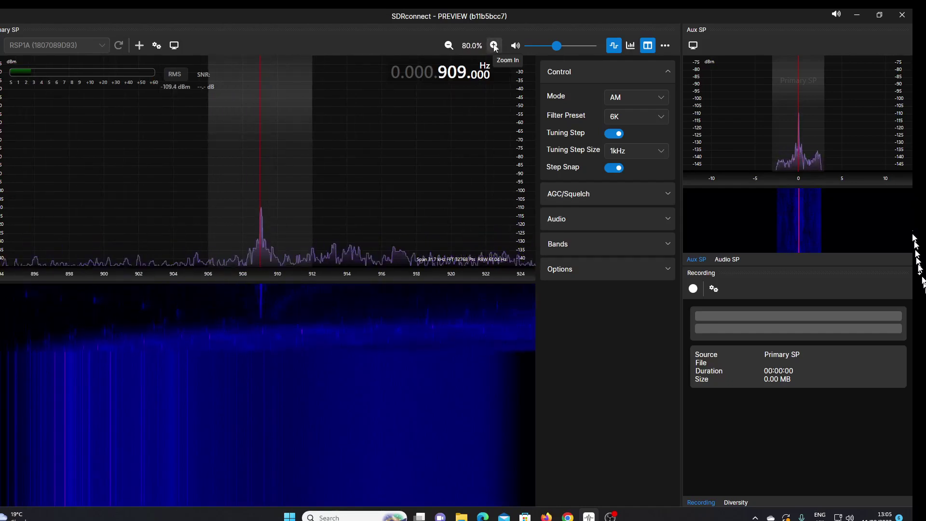
left_click(494, 45)
left_click(493, 45)
left_click(494, 46)
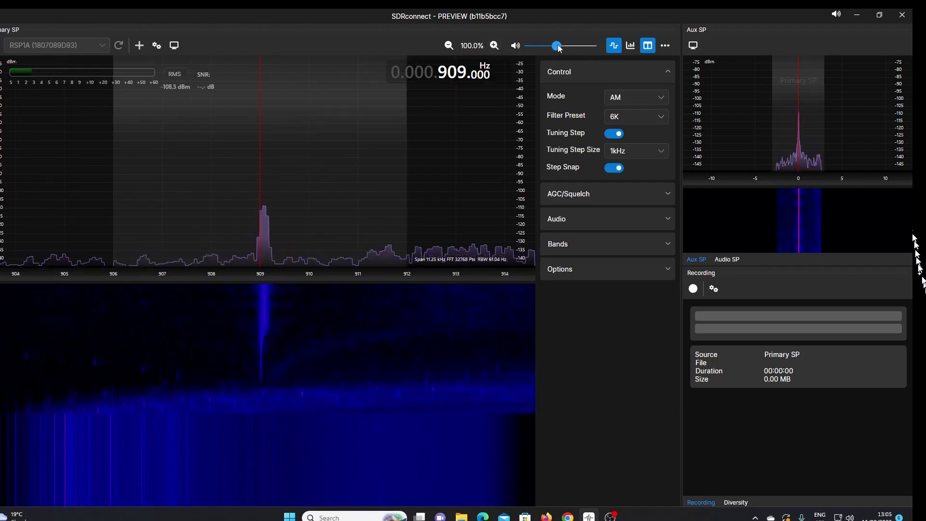
- Mute the audio and keep the 6K filter preset and 1 kHz tuning step
left_click_drag(557, 45, 529, 46)
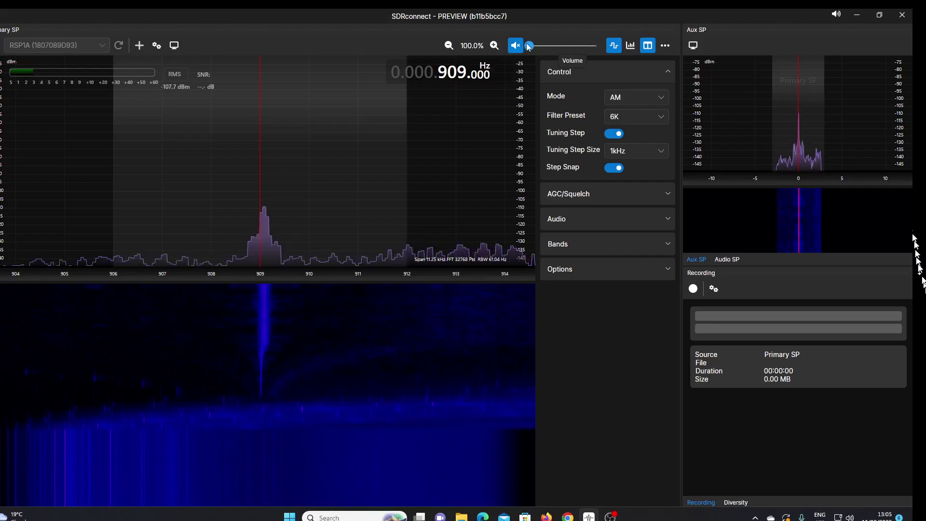
left_click(662, 118)
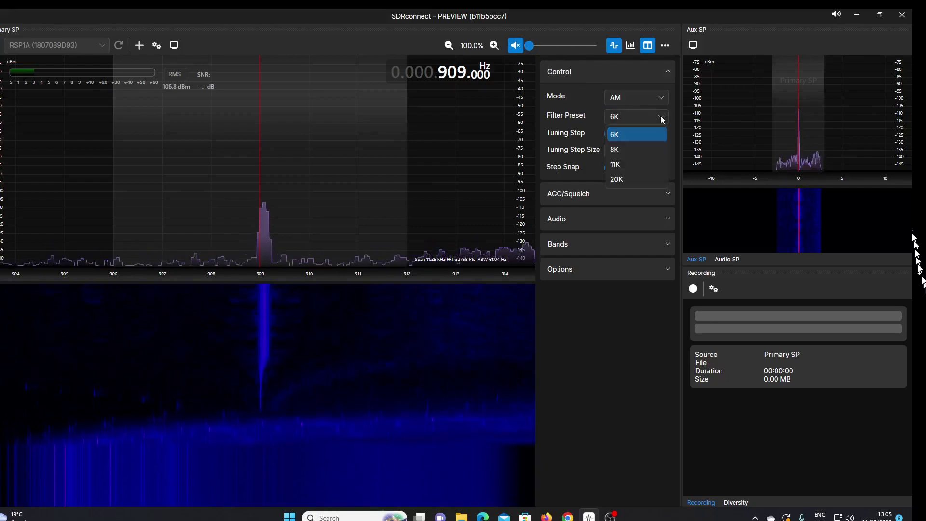
left_click(619, 134)
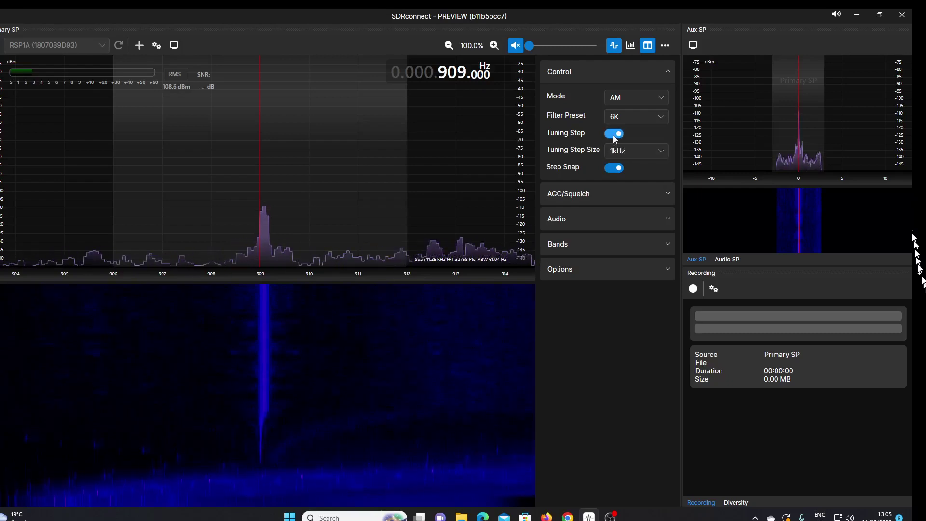
left_click(659, 151)
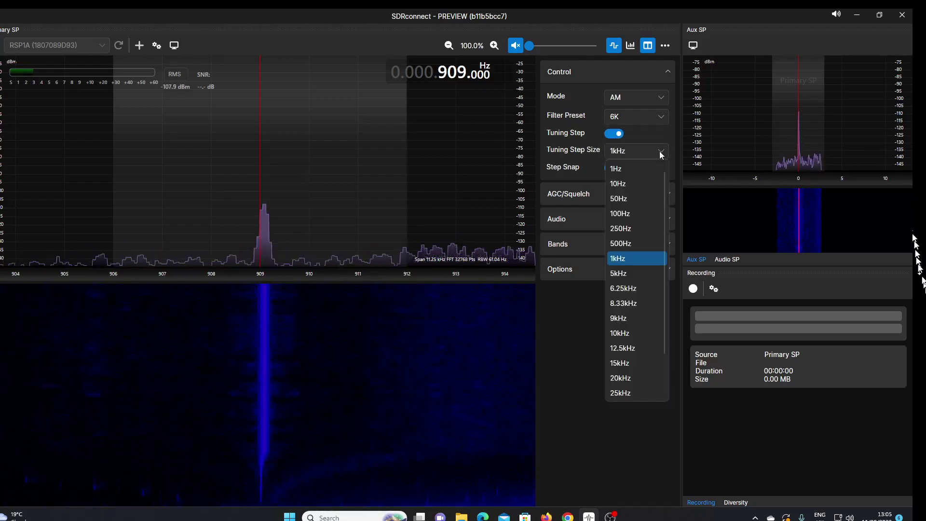
left_click(660, 152)
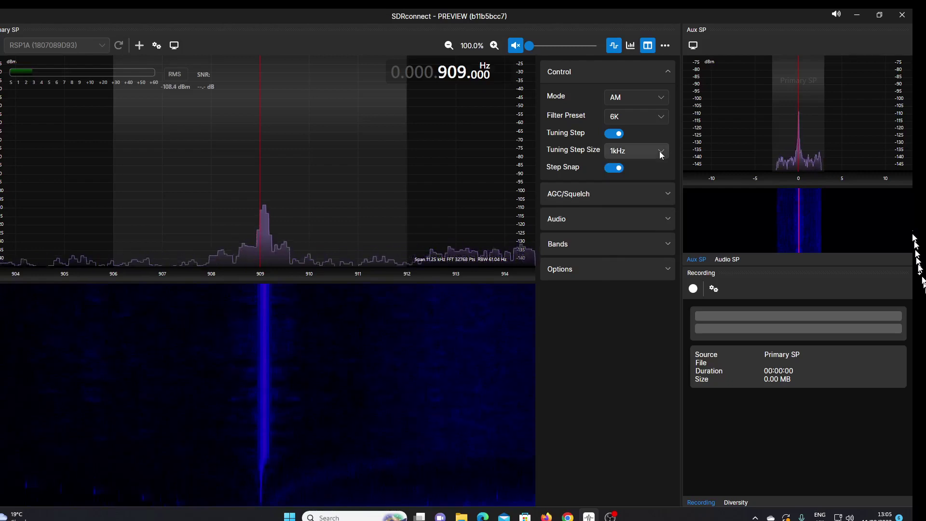
- Expand the AGC/Squelch and Audio settings sections
left_click(639, 192)
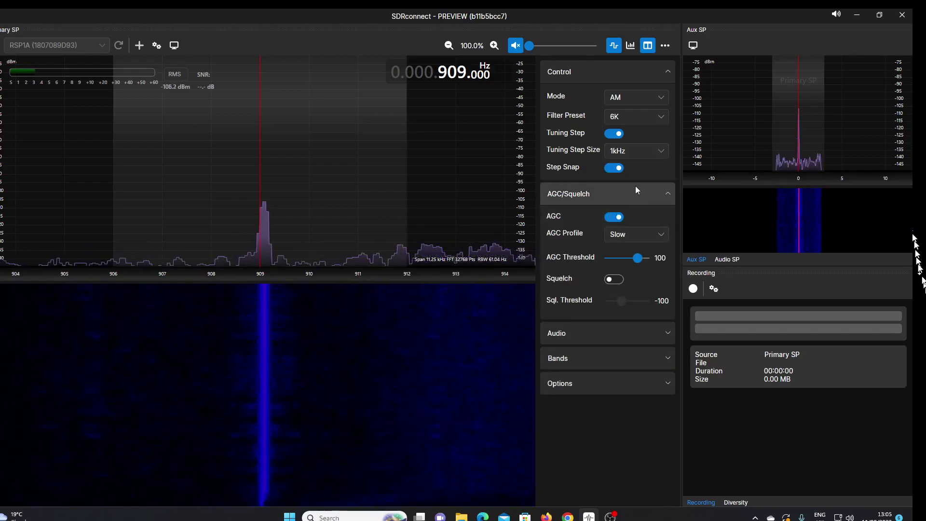
left_click(663, 338)
scroll(659, 413, "down", 1)
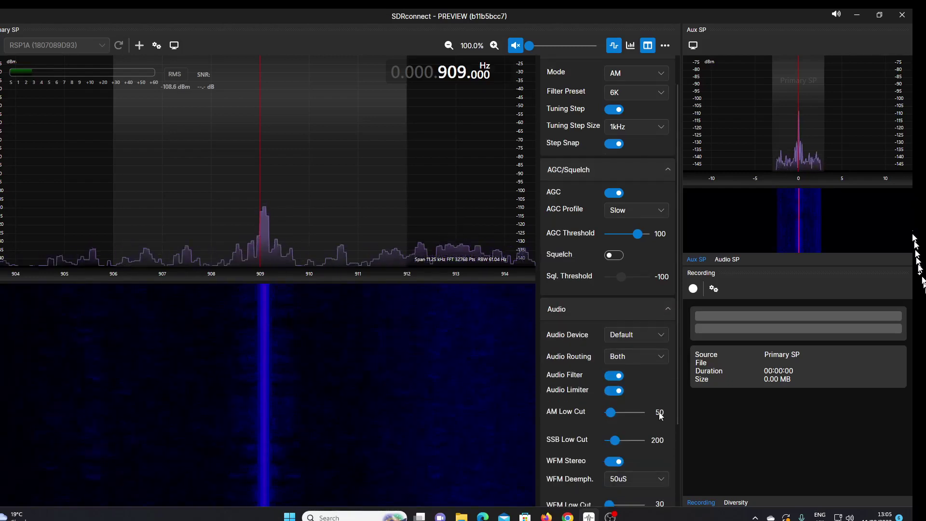
scroll(661, 416, "down", 1)
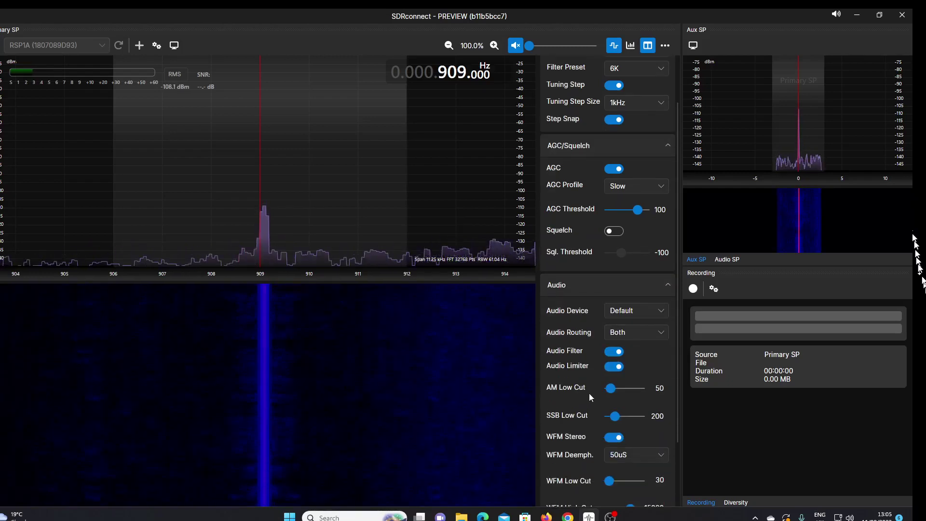
scroll(626, 423, "down", 3)
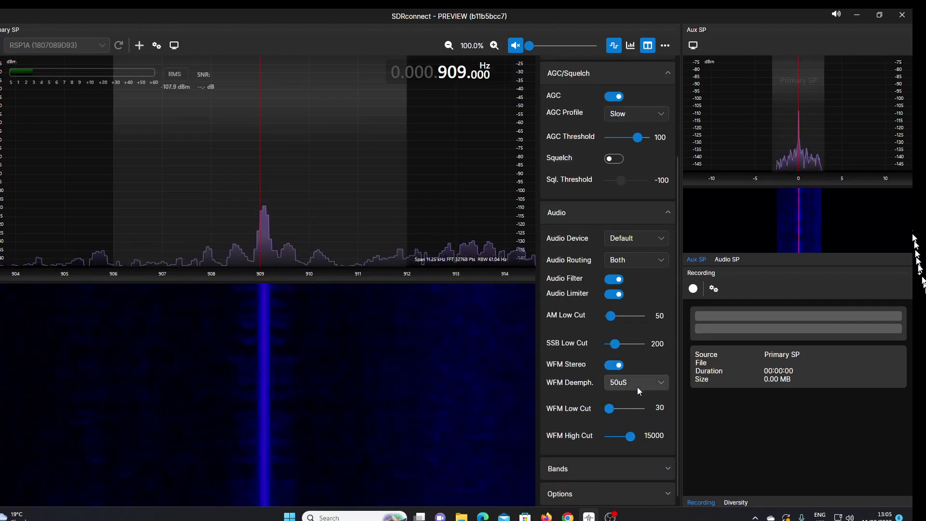
- Switch the band presets to Other Bands, collapse Bands, and expand Options
left_click(654, 470)
scroll(642, 442, "down", 1)
scroll(638, 426, "down", 4)
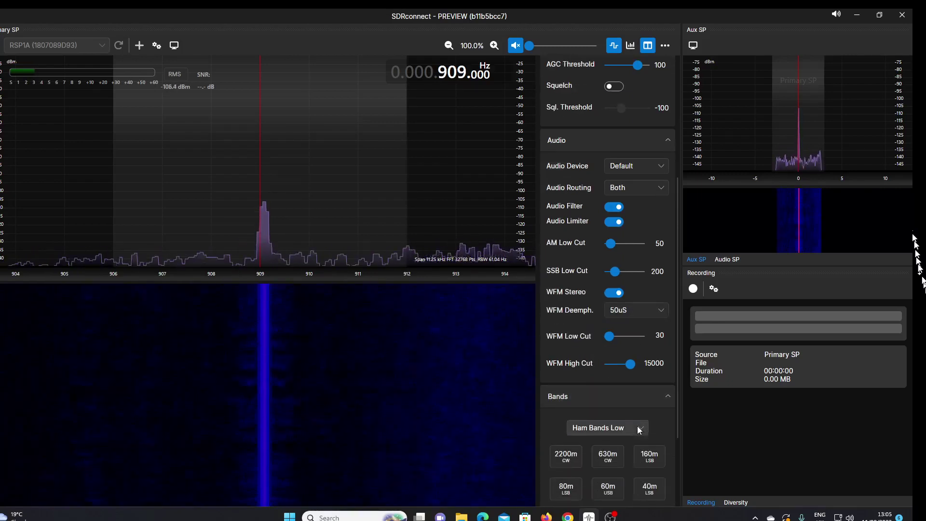
scroll(629, 390, "down", 1)
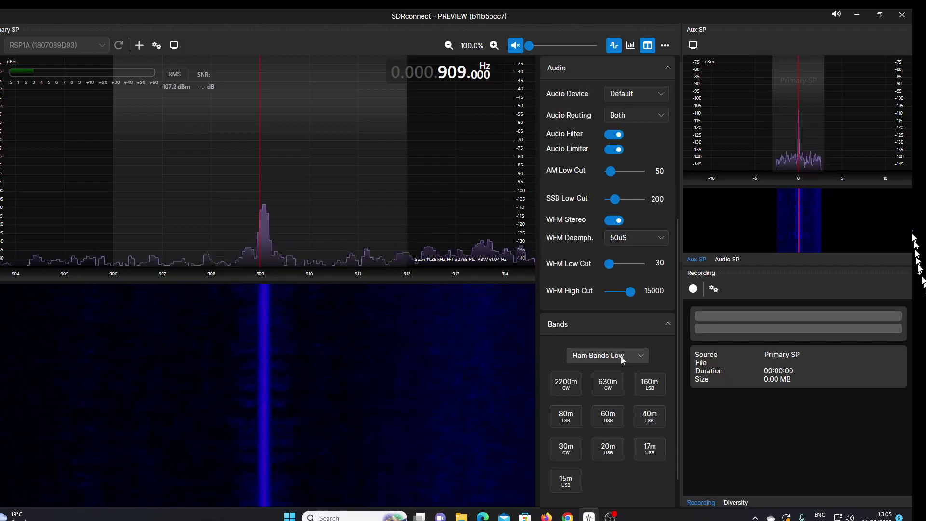
left_click(640, 356)
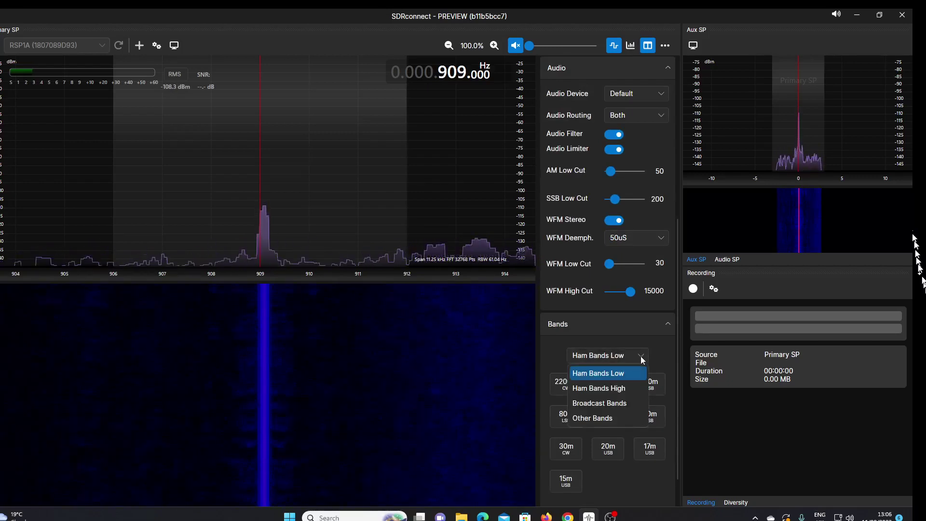
left_click(640, 356)
scroll(641, 356, "down", 3)
scroll(660, 447, "down", 1)
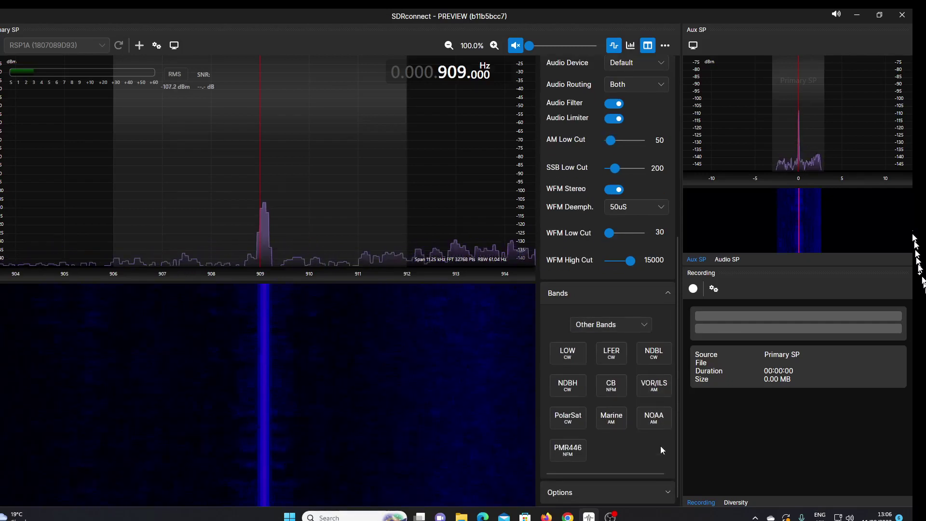
left_click(666, 295)
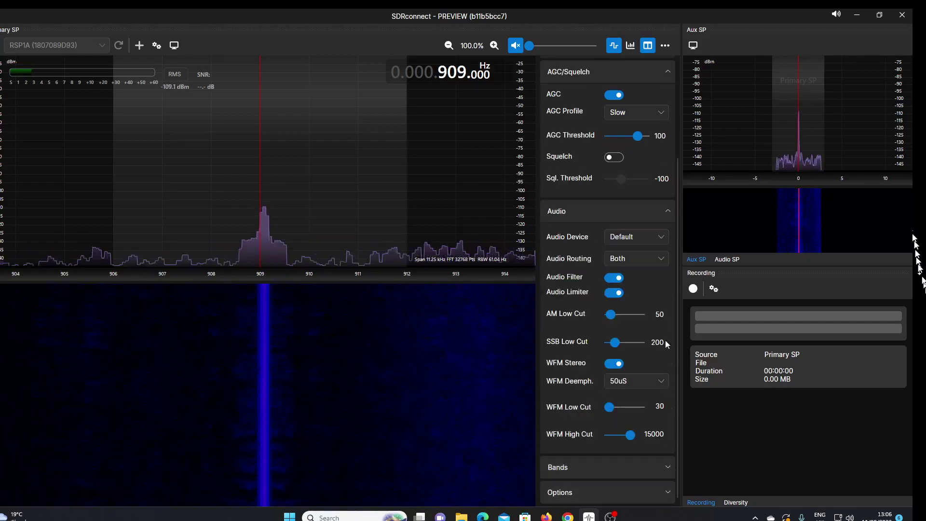
left_click(670, 491)
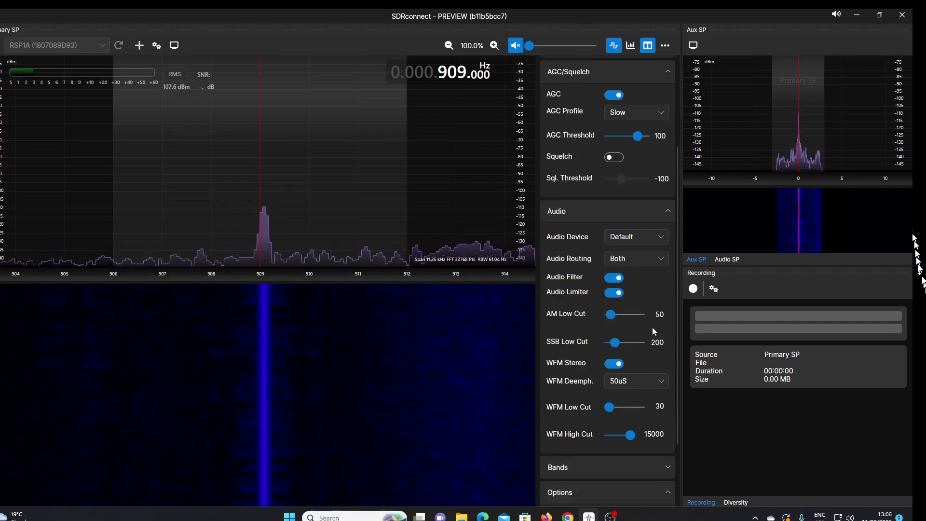
- Collapse Audio and Control, set Power Display to S-Meter only, and leave Swap Digits off
left_click(667, 211)
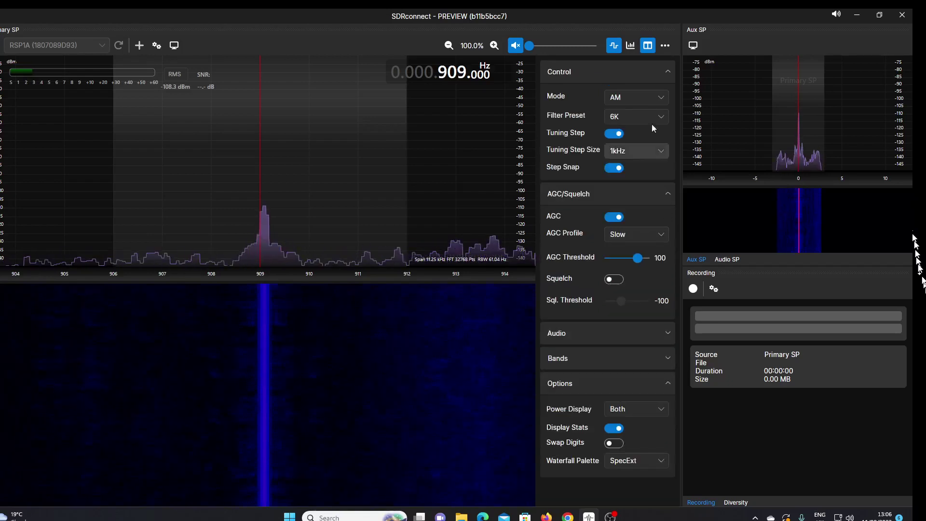
left_click(672, 73)
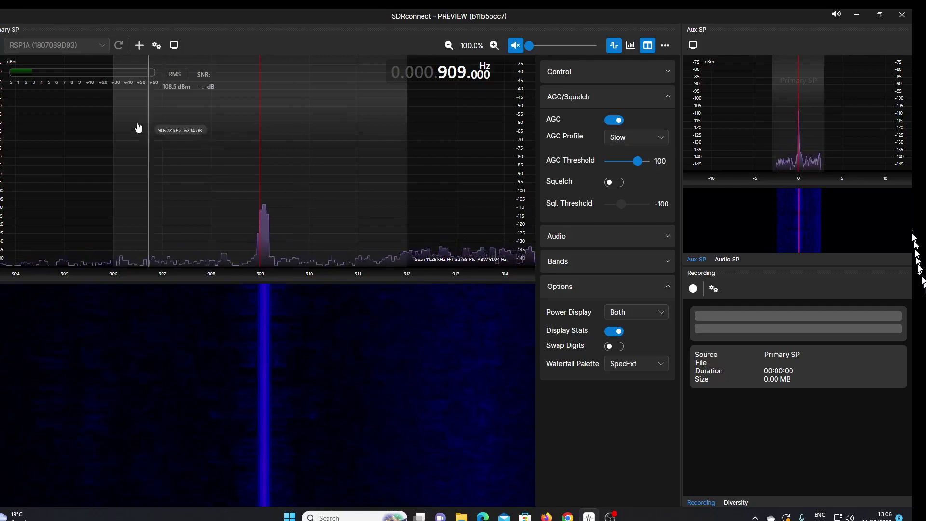
left_click(664, 320)
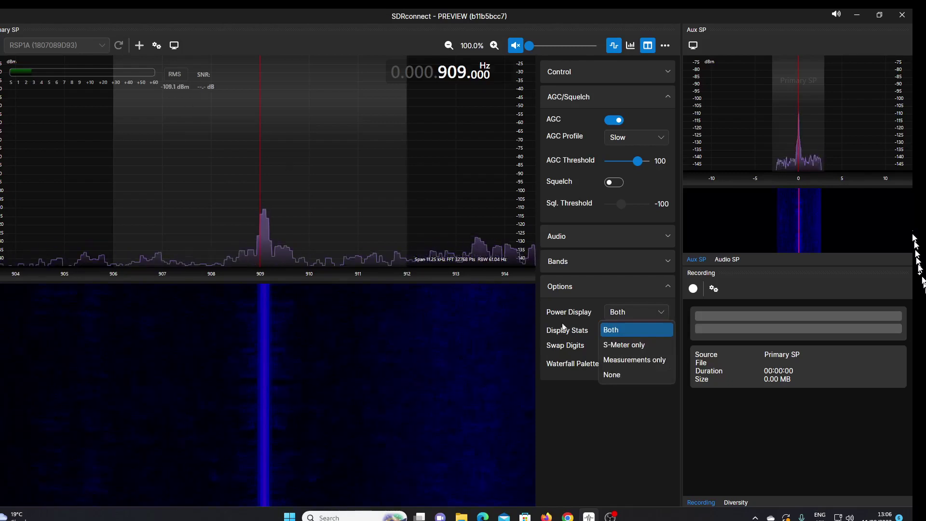
left_click(623, 346)
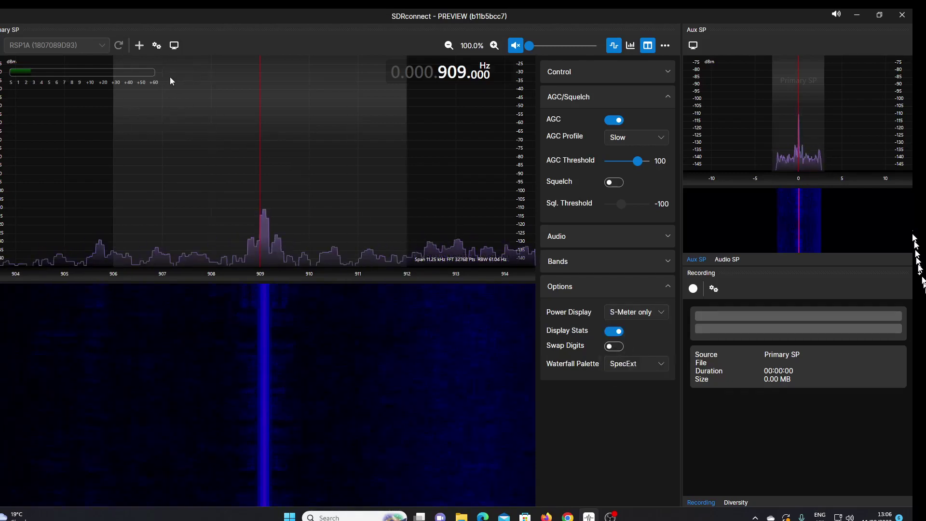
left_click(616, 347)
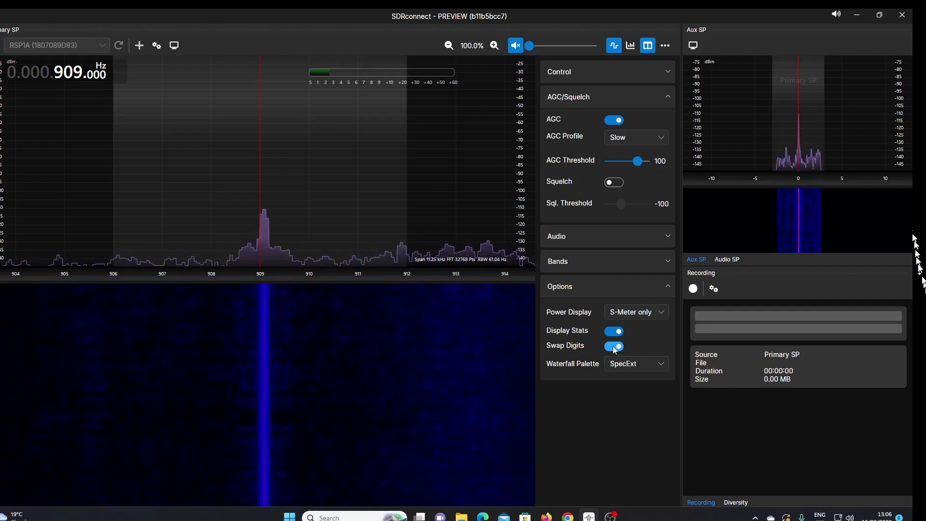
left_click(607, 346)
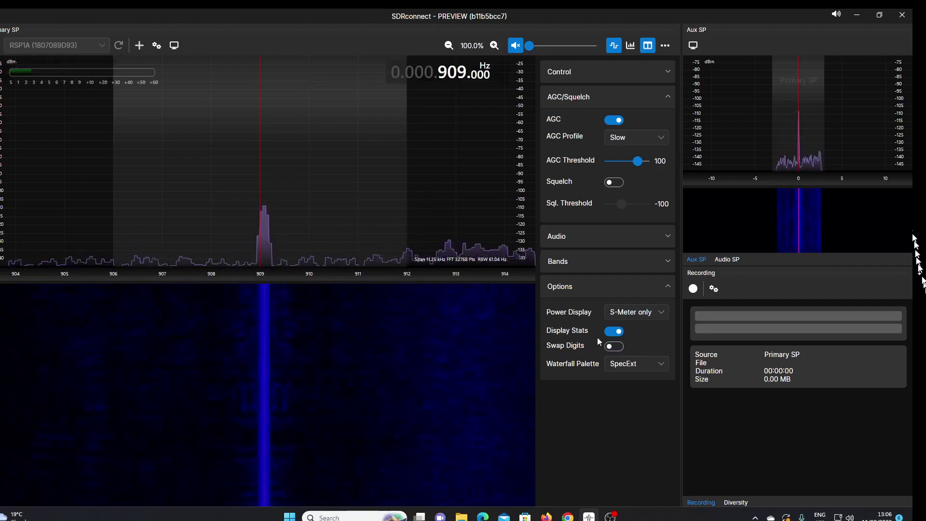
- Try the Winrad, Spectran and SpecExt waterfall palettes, ending on Spectran
left_click(662, 363)
left_click(644, 427)
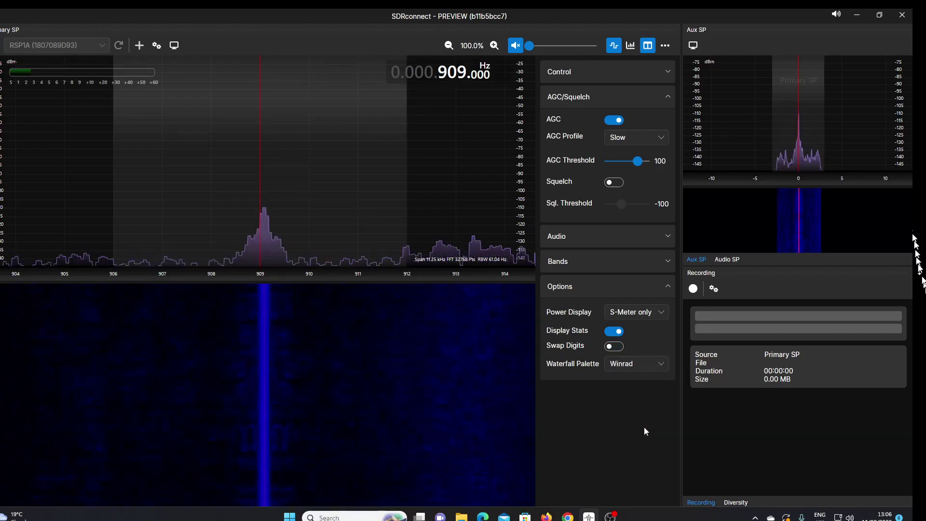
left_click(647, 367)
left_click(647, 383)
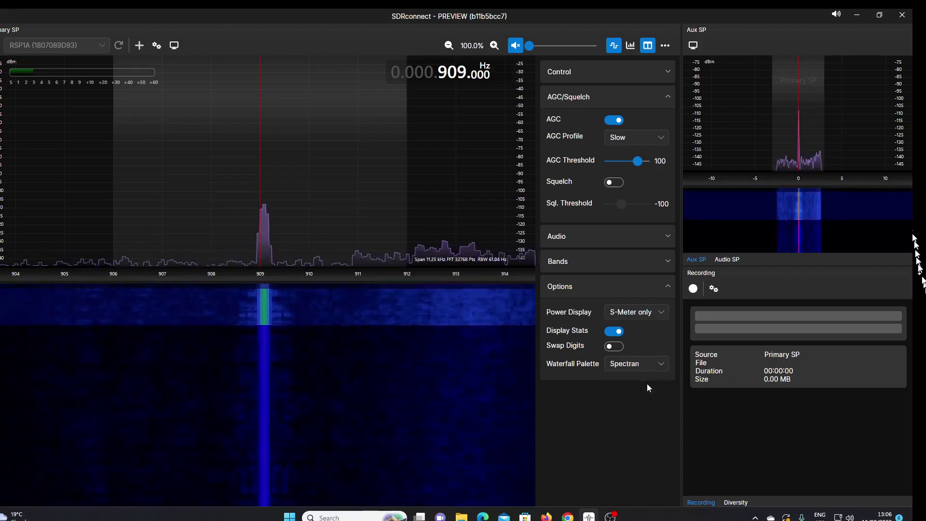
left_click(652, 359)
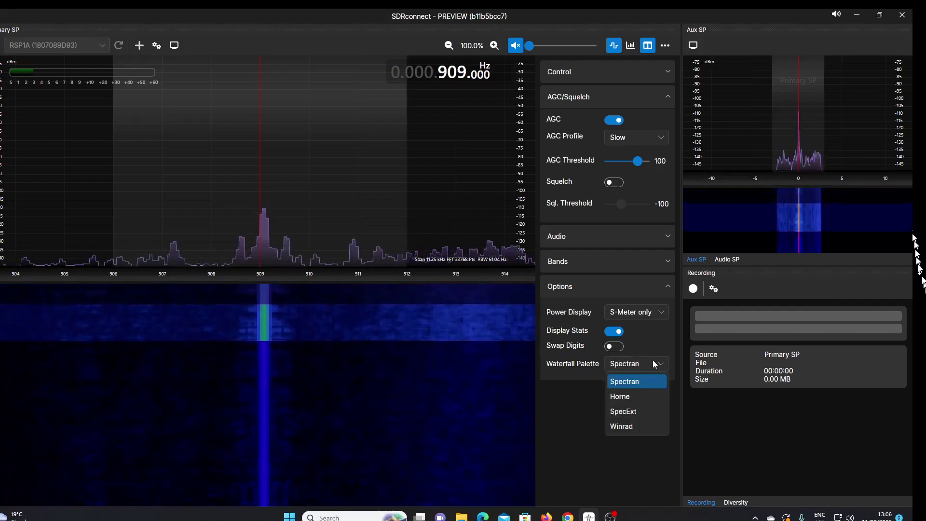
left_click(642, 413)
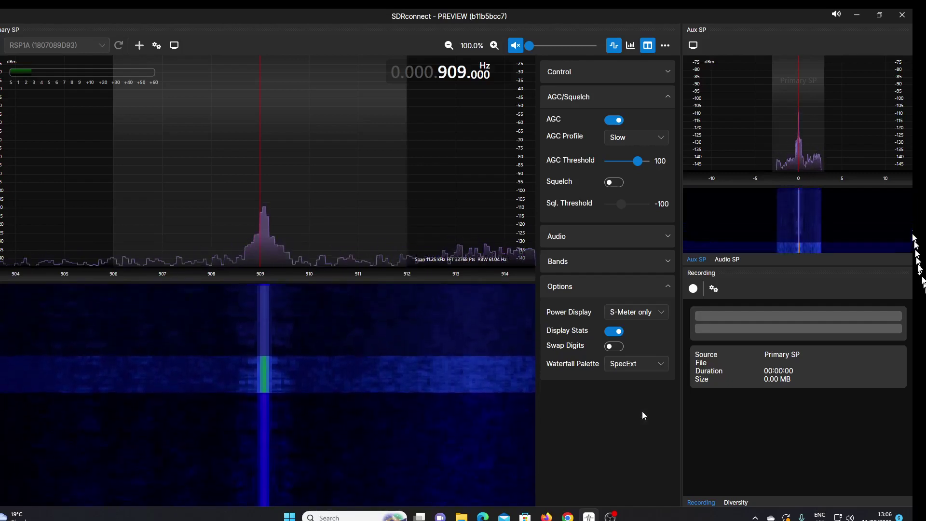
left_click(651, 363)
left_click(643, 382)
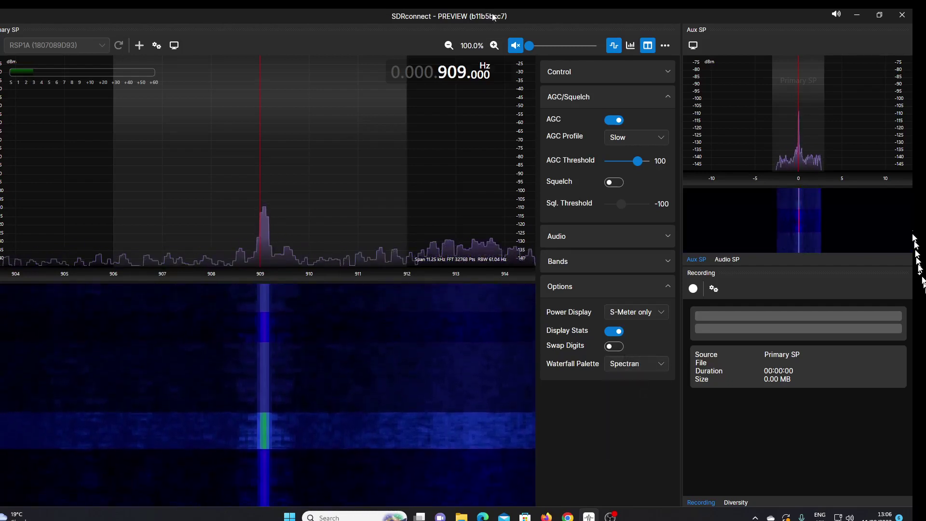
- Zoom out to 80%, keep recording source at Primary SP, and show the Audio SP spectrum
left_click(449, 45)
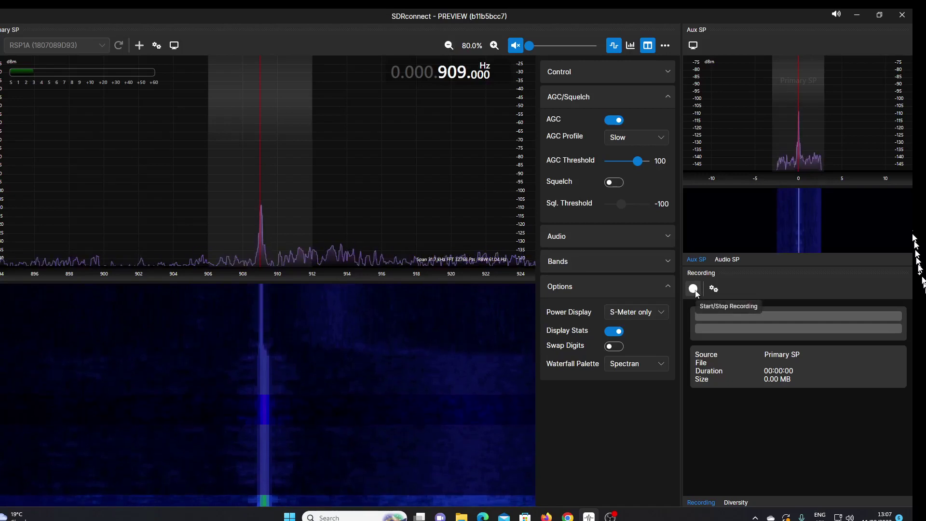
left_click(714, 289)
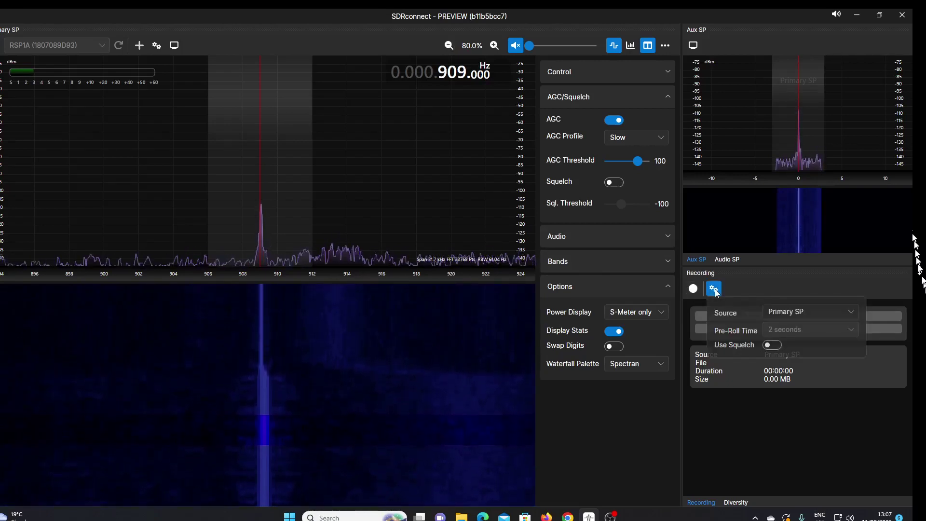
left_click(852, 313)
left_click(852, 313)
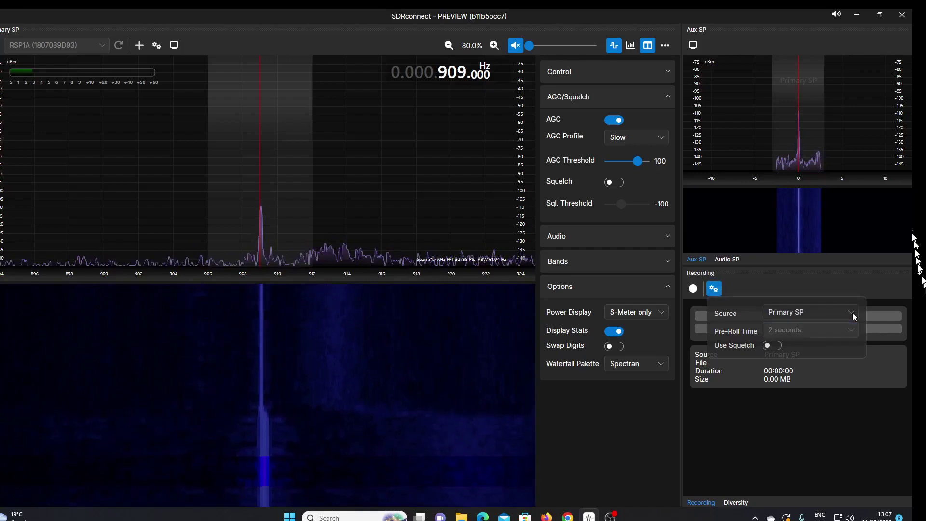
left_click(719, 294)
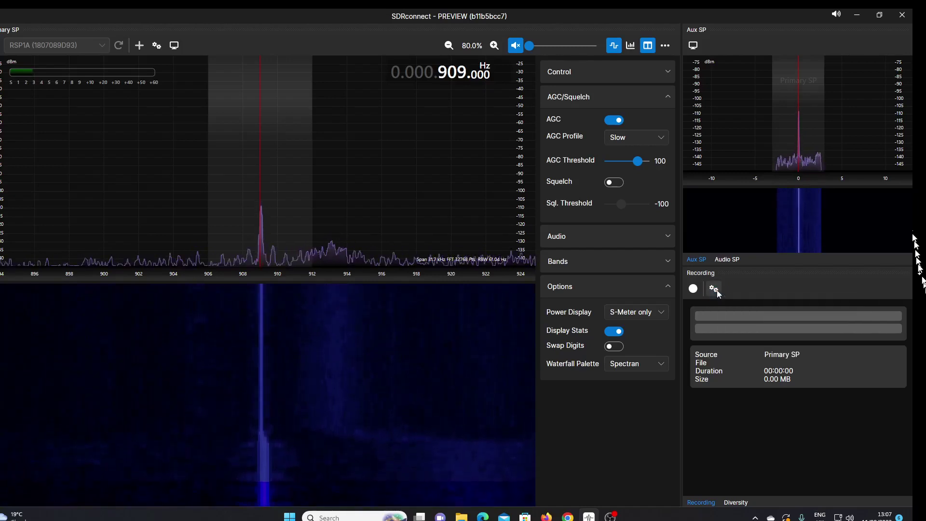
left_click(729, 260)
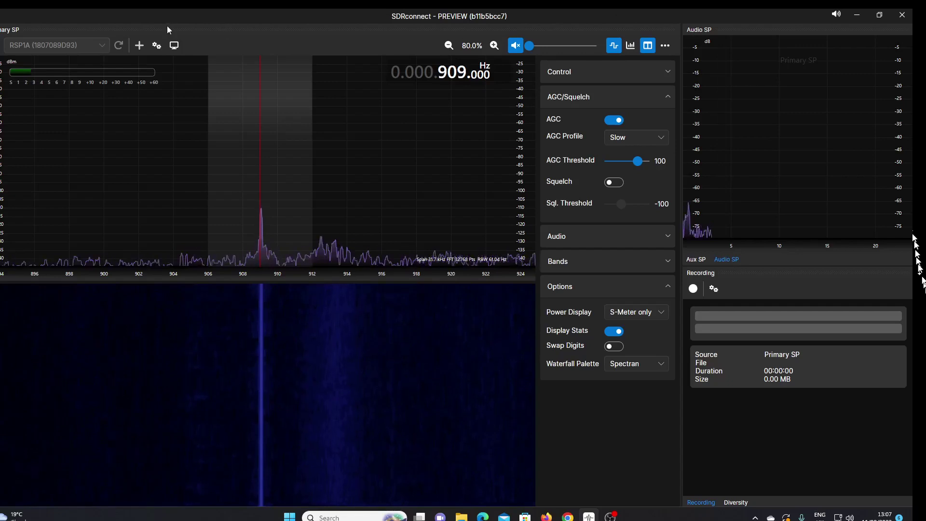
- Show the display settings: FFT size 32768, Sin3 window, FFT rate 25, waterfall sliders
left_click(174, 45)
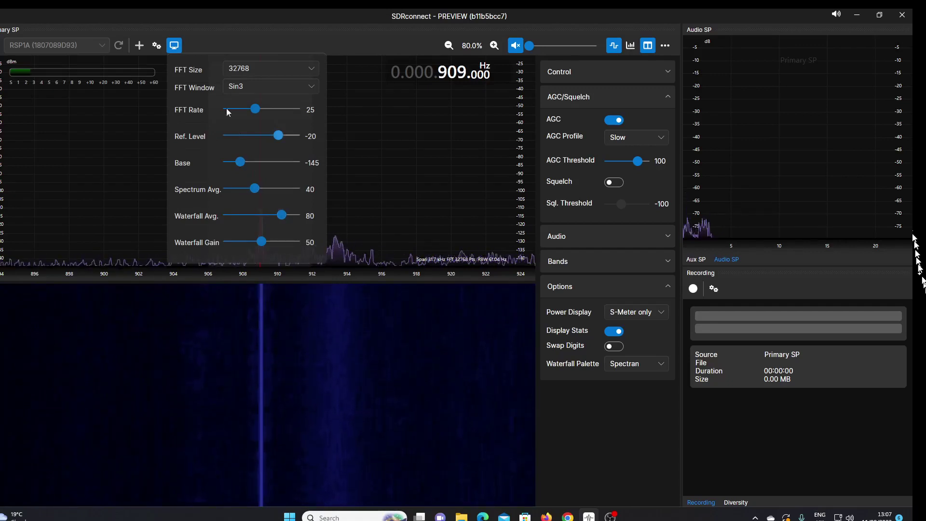
- In Device Settings, keep the 2 MSPS sample rate and leave RF Notch off
left_click(160, 46)
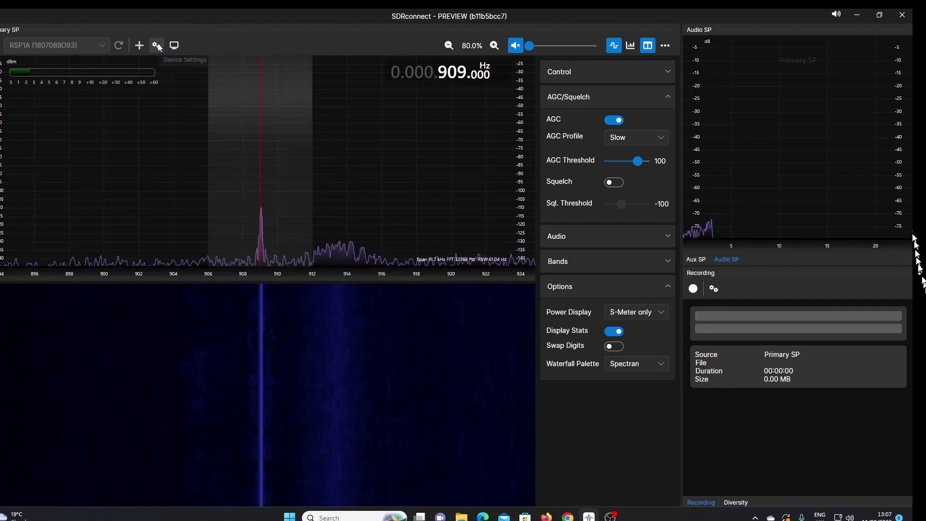
left_click(157, 46)
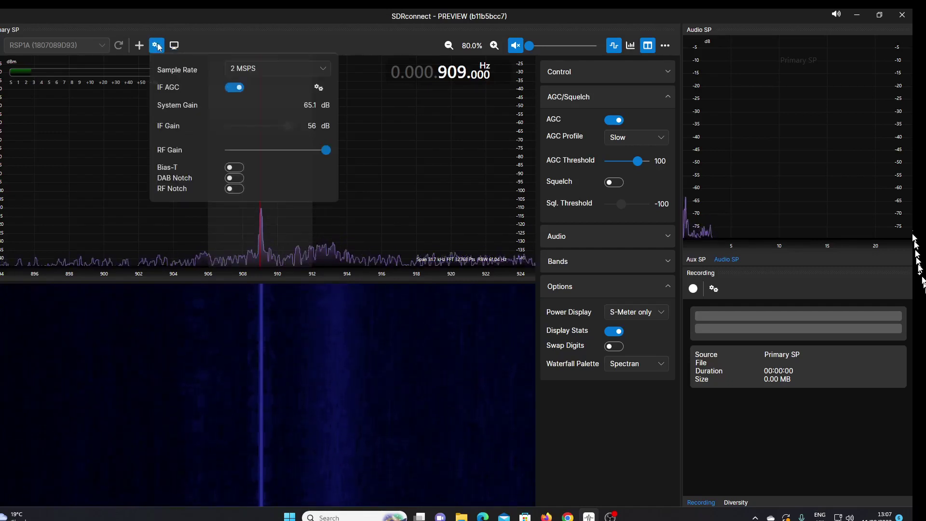
left_click(325, 72)
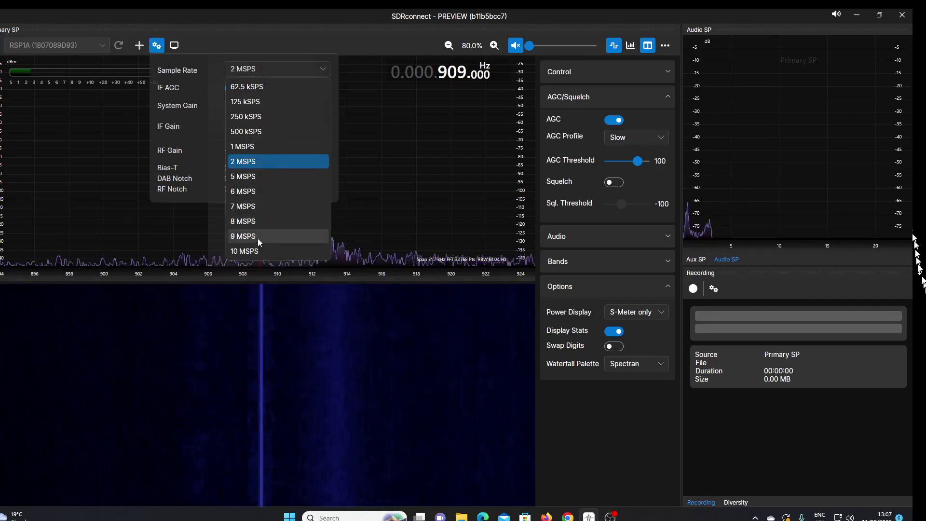
left_click(245, 163)
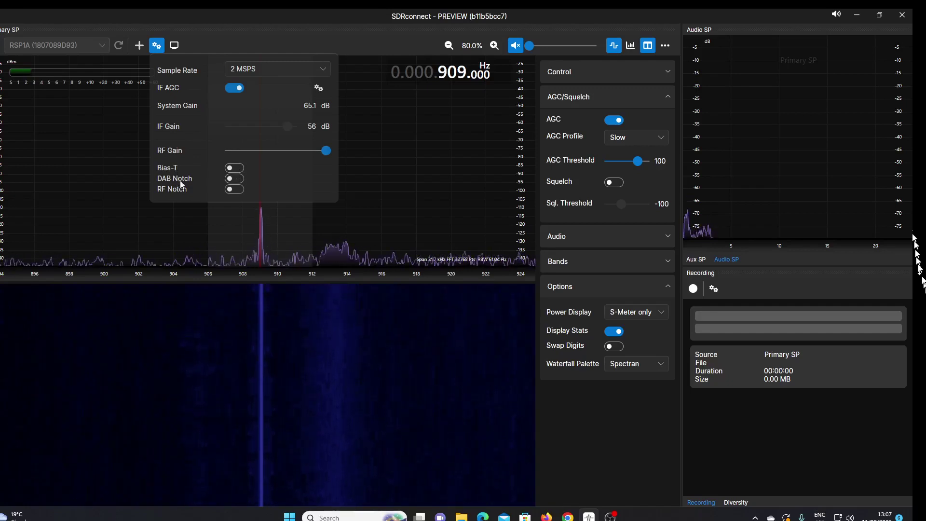
left_click(236, 190)
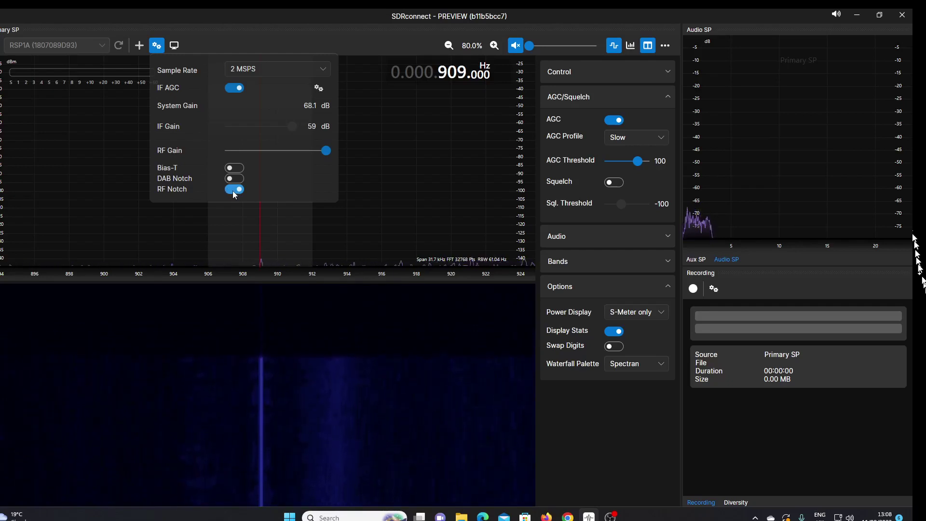
left_click(234, 189)
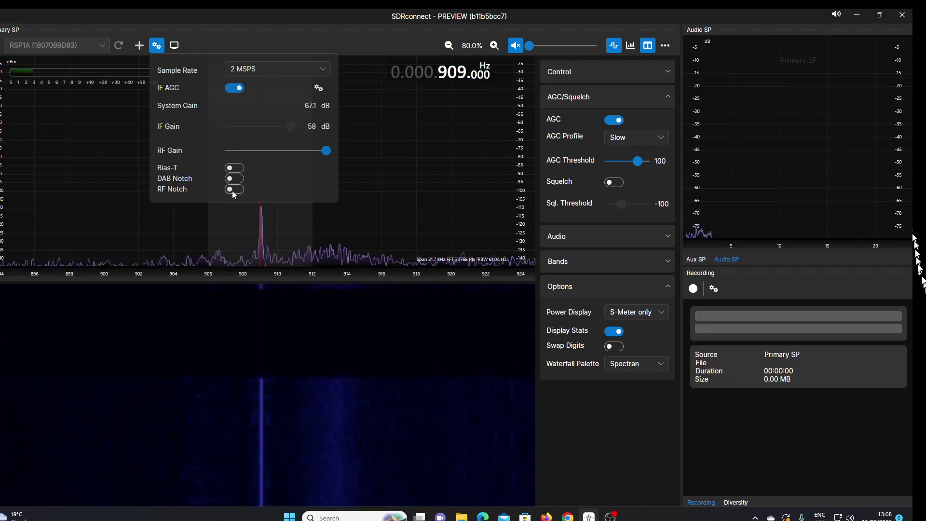
left_click(162, 46)
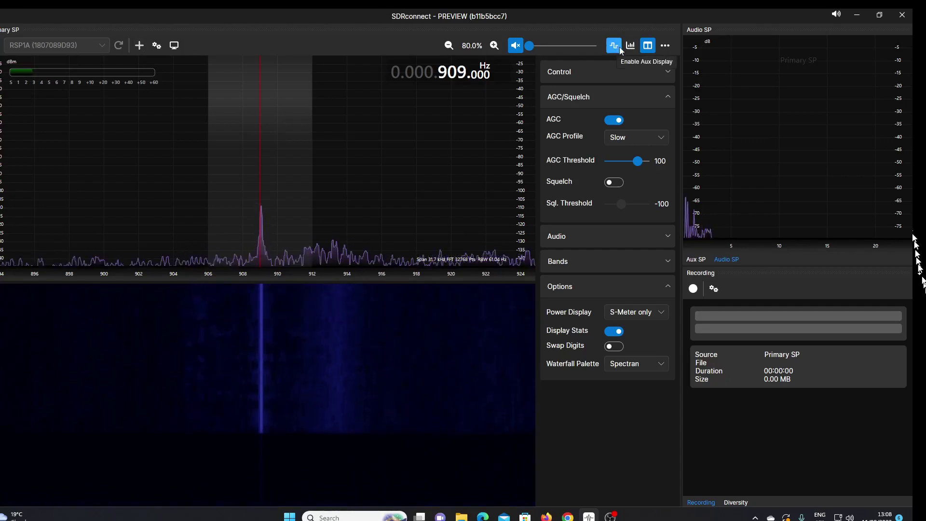
- Open and close the '...' Other Actions menu twice over the 909 kHz view
left_click(665, 45)
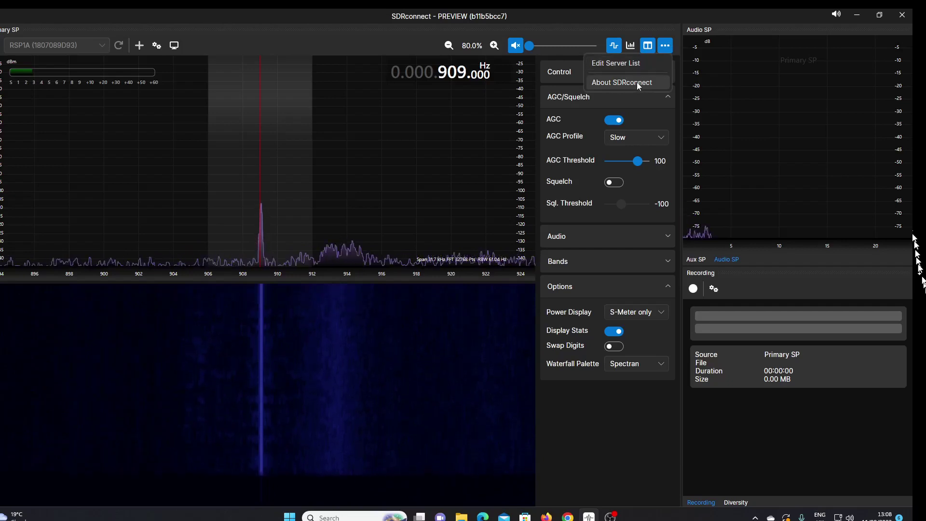
left_click(381, 35)
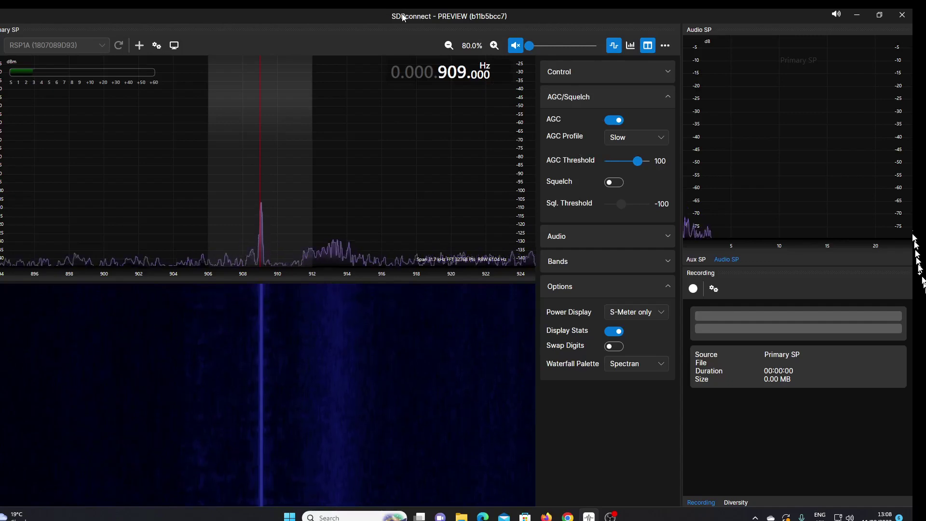
left_click(667, 46)
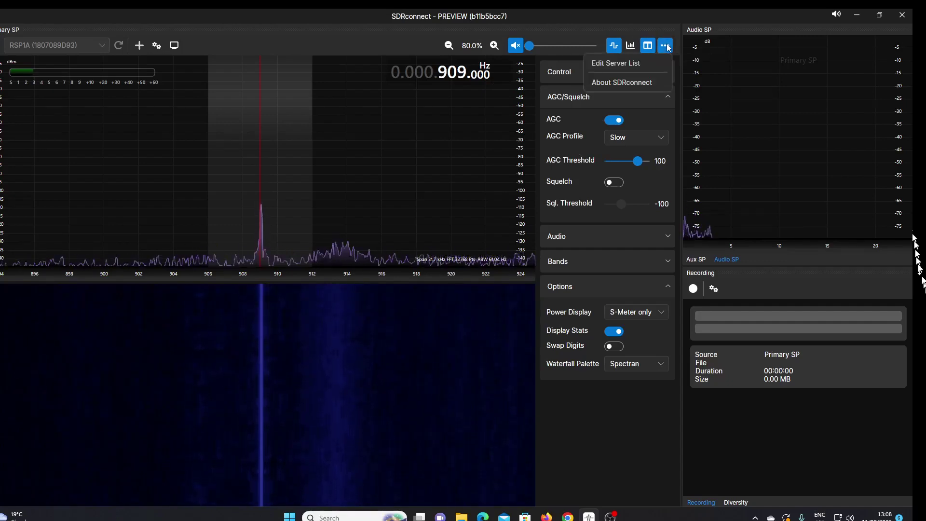
left_click(667, 47)
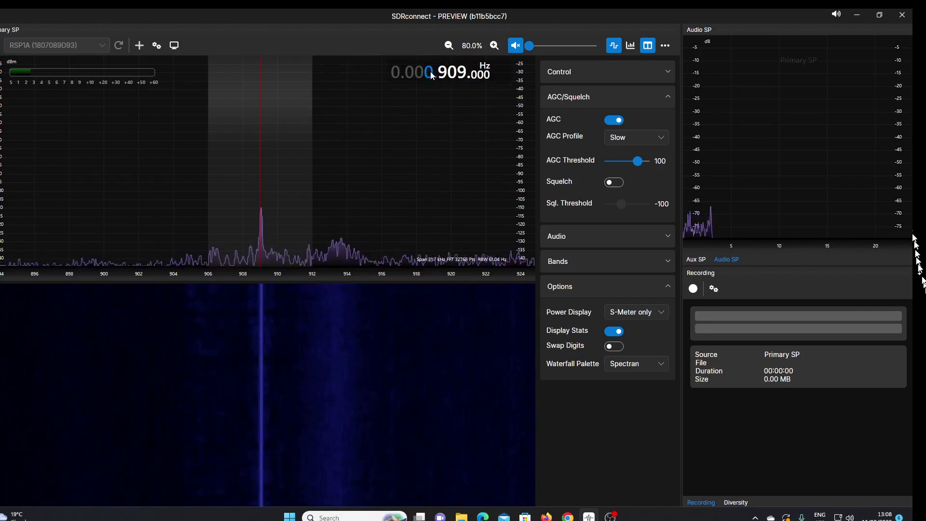
- Retune from 909 kHz to 1.300 MHz and zoom the spectrum out one step
key("4")
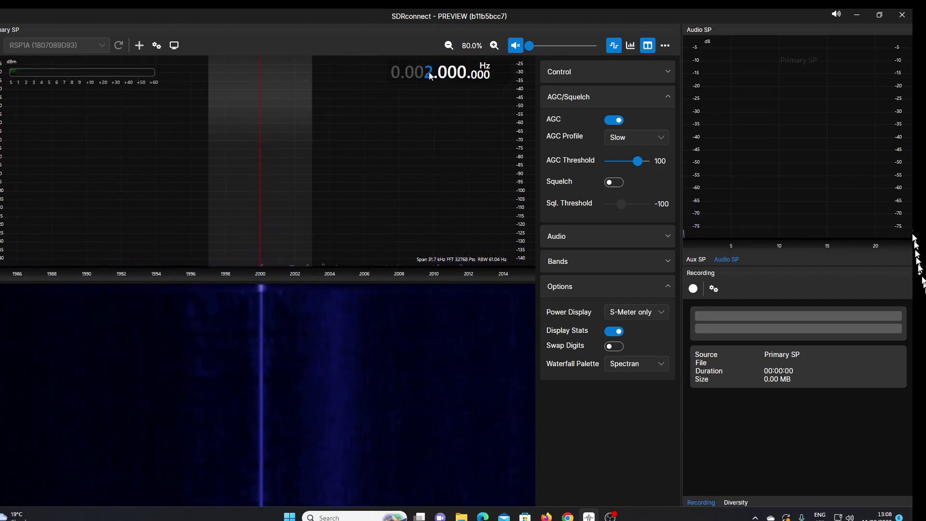
scroll(431, 76, "up", 6)
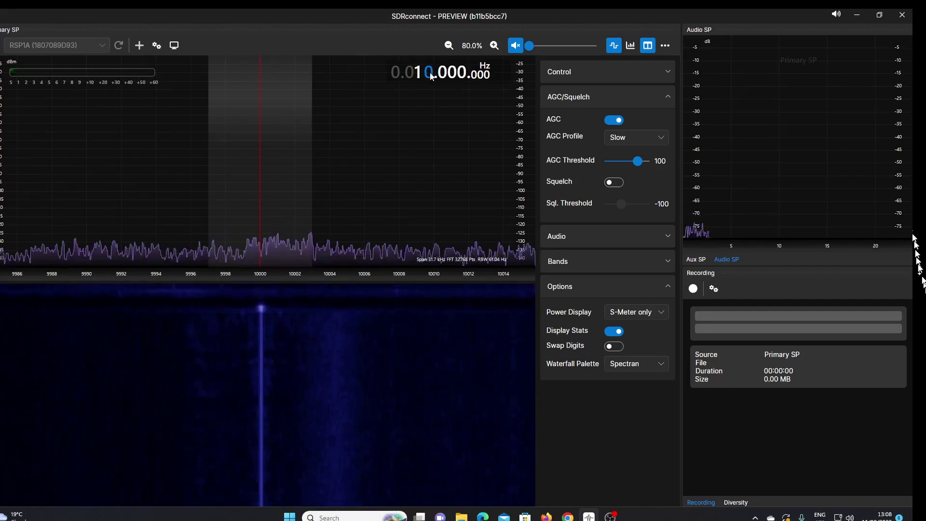
scroll(431, 76, "up", 1)
scroll(429, 77, "down", 4)
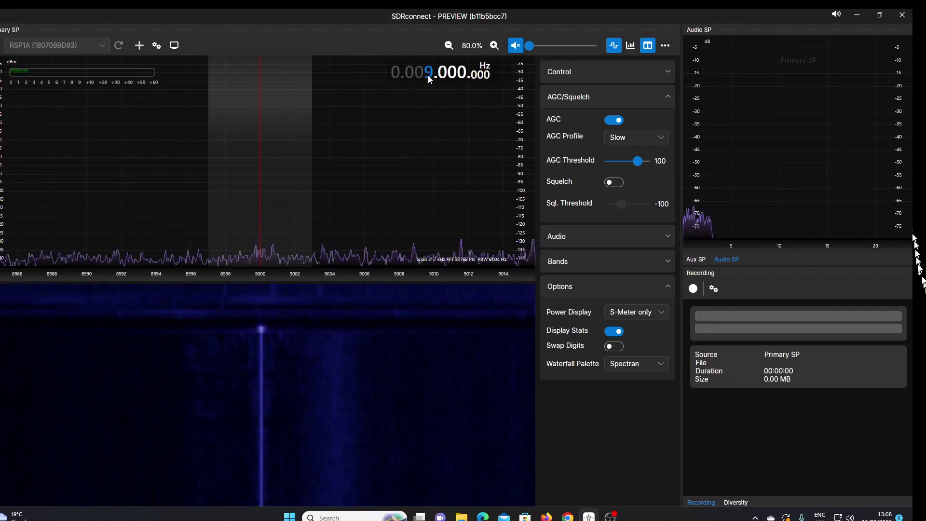
scroll(427, 75, "down", 5)
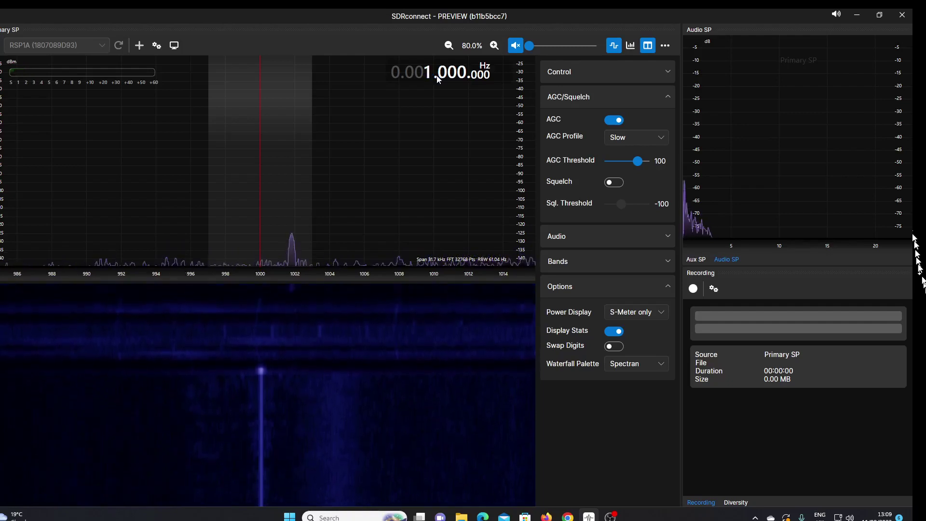
scroll(442, 76, "up", 3)
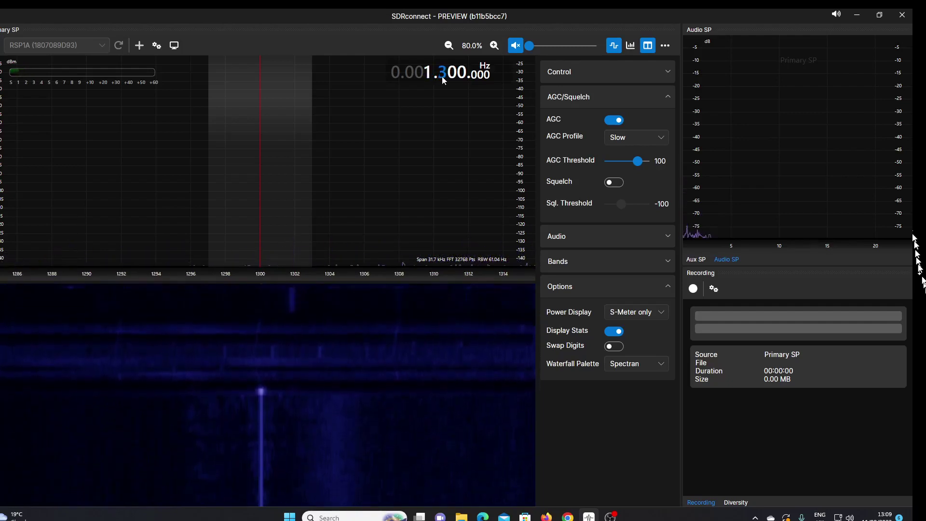
scroll(442, 76, "up", 2)
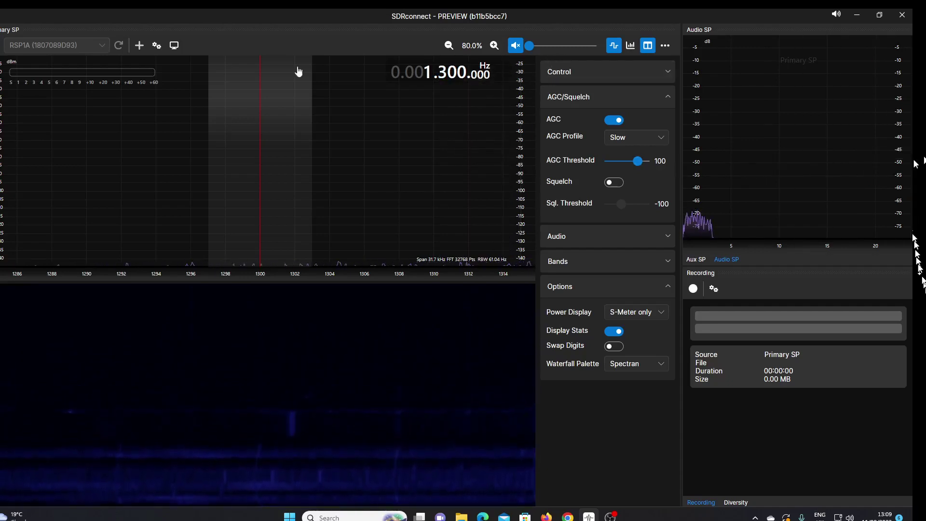
left_click(448, 46)
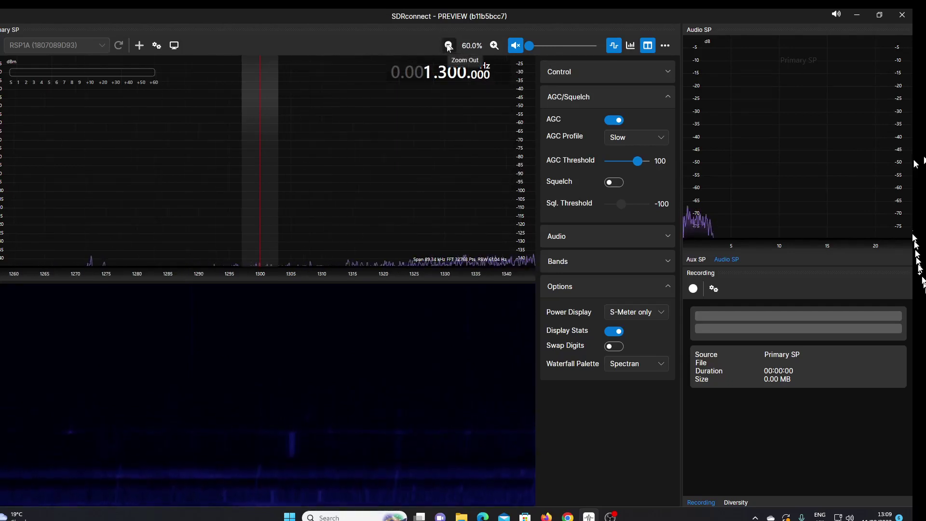
- Zoom out to 20%, unmute, tune down to 1.089 MHz, and raise the volume
left_click(448, 46)
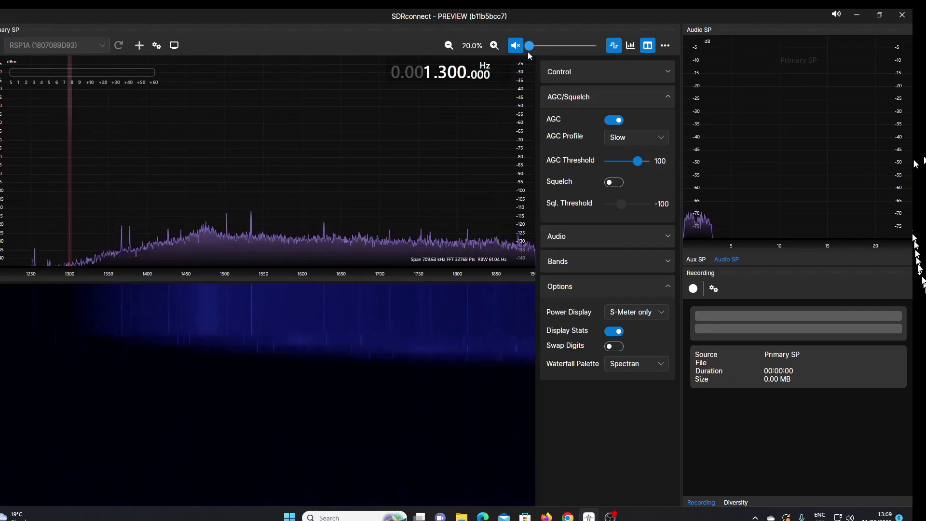
left_click_drag(529, 48, 546, 52)
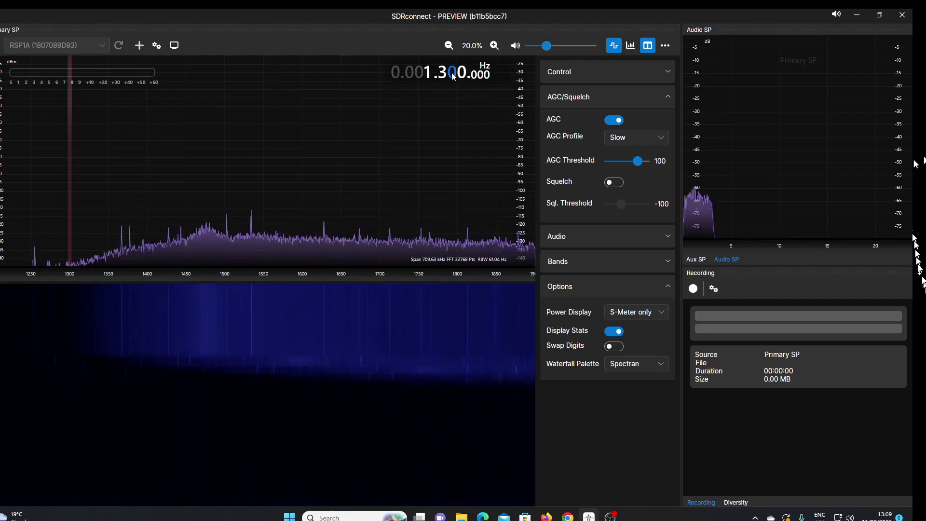
scroll(442, 78, "down", 1)
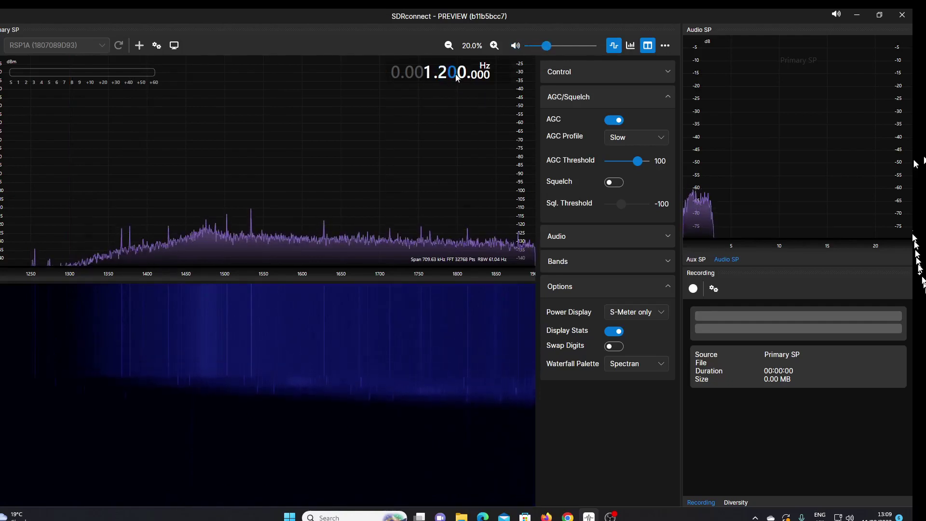
scroll(444, 76, "down", 1)
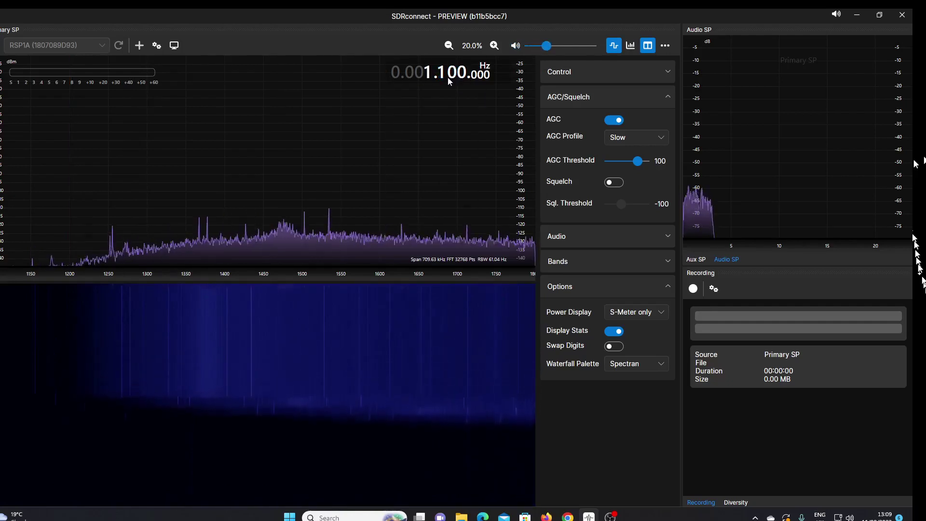
scroll(453, 75, "down", 1)
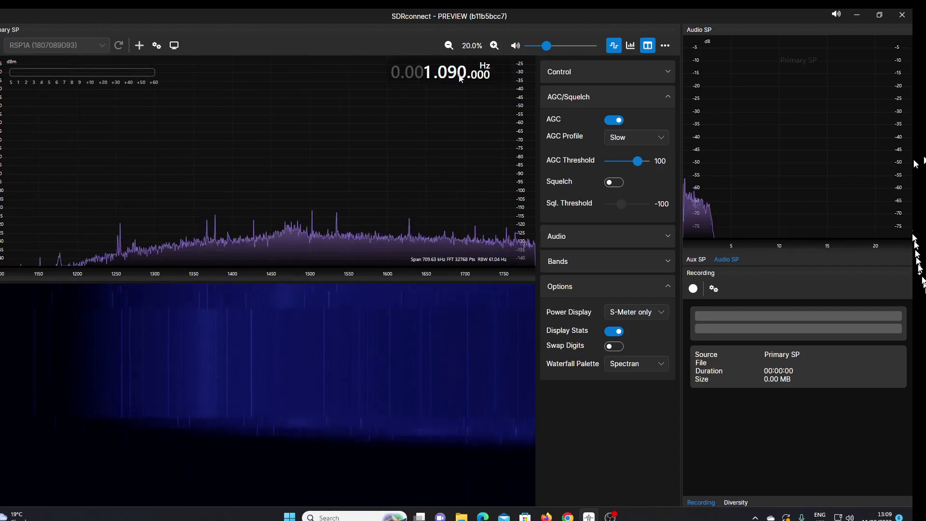
scroll(462, 76, "down", 1)
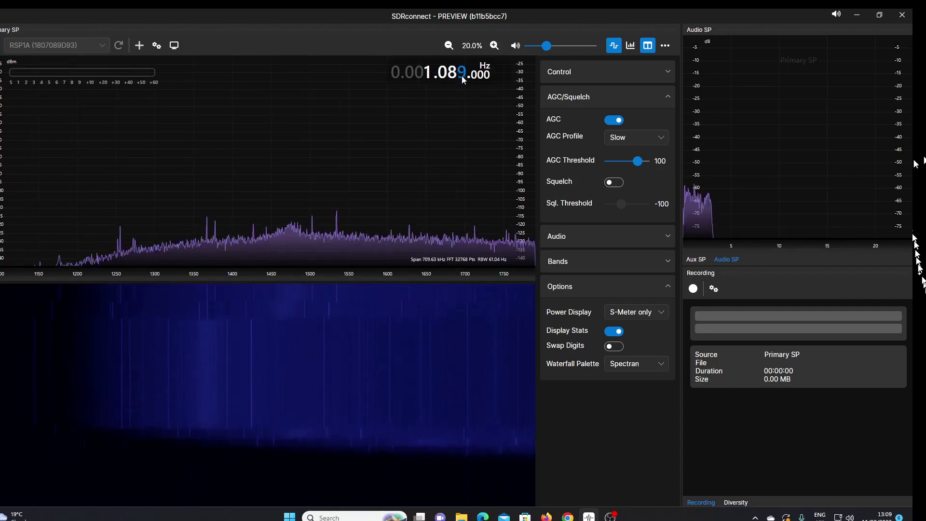
left_click(553, 48)
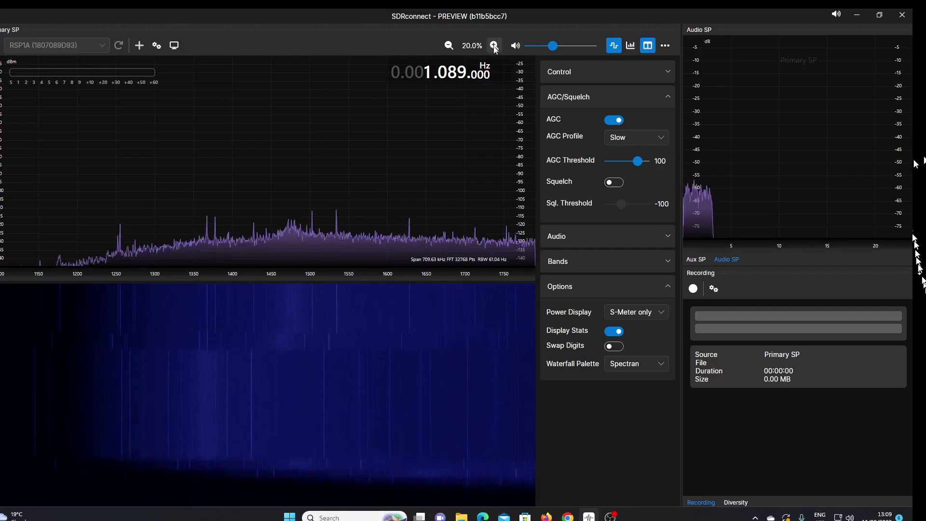
- Zoom the spectrum in three steps to a span of about 126 kHz
left_click(494, 45)
left_click(494, 45)
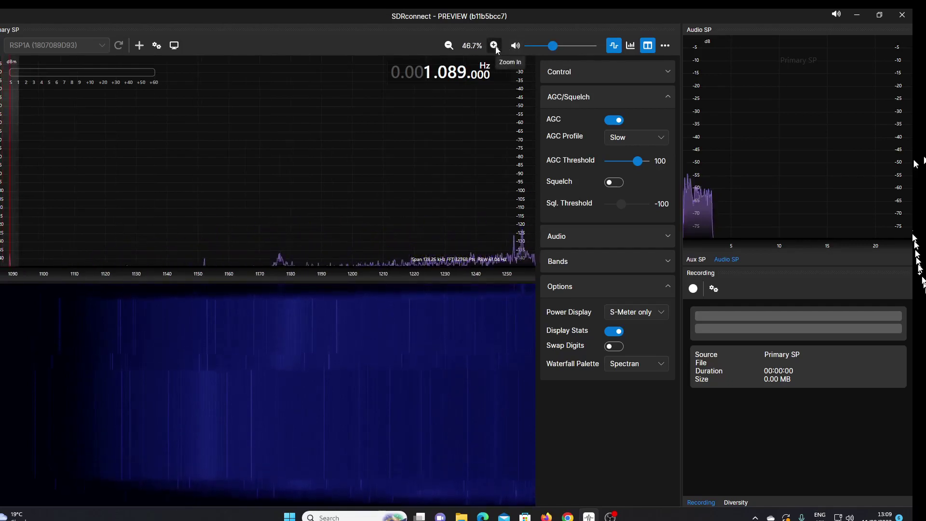
left_click(495, 45)
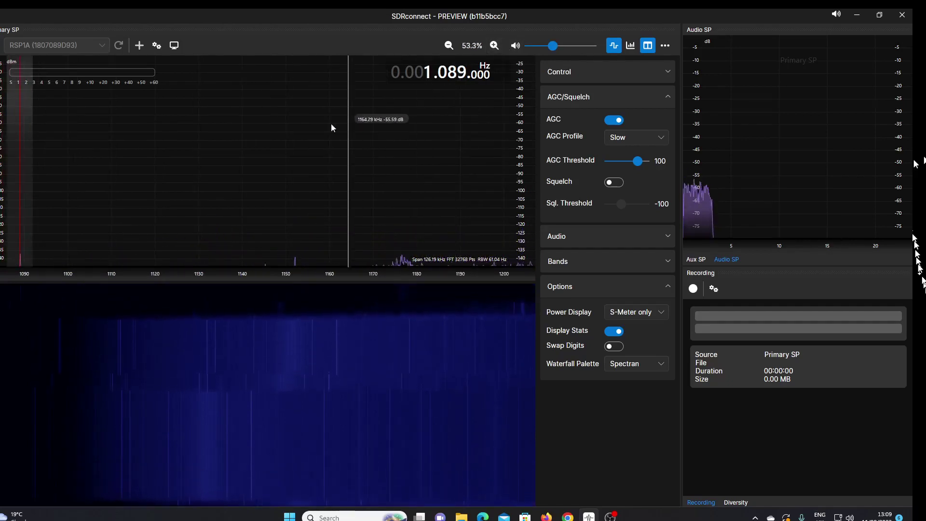
- Open and close the Device Settings panel twice to check it
left_click(158, 46)
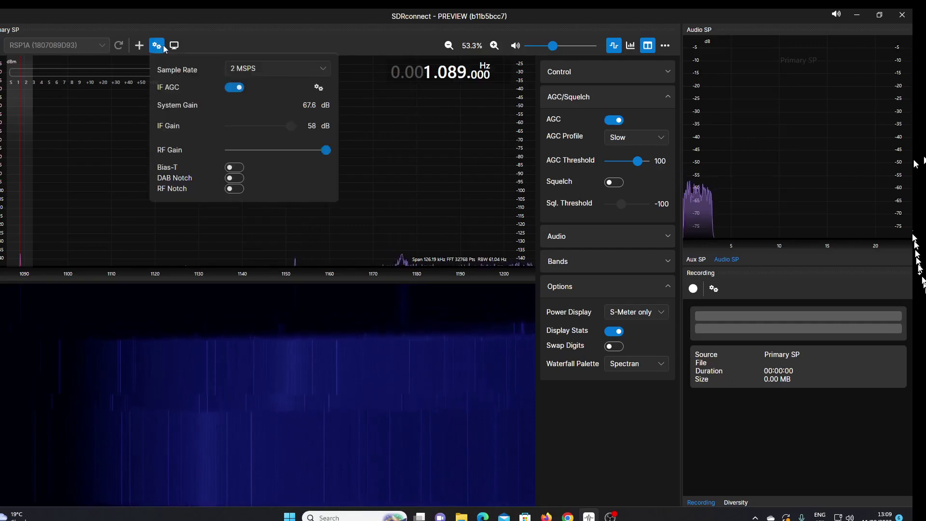
left_click(173, 47)
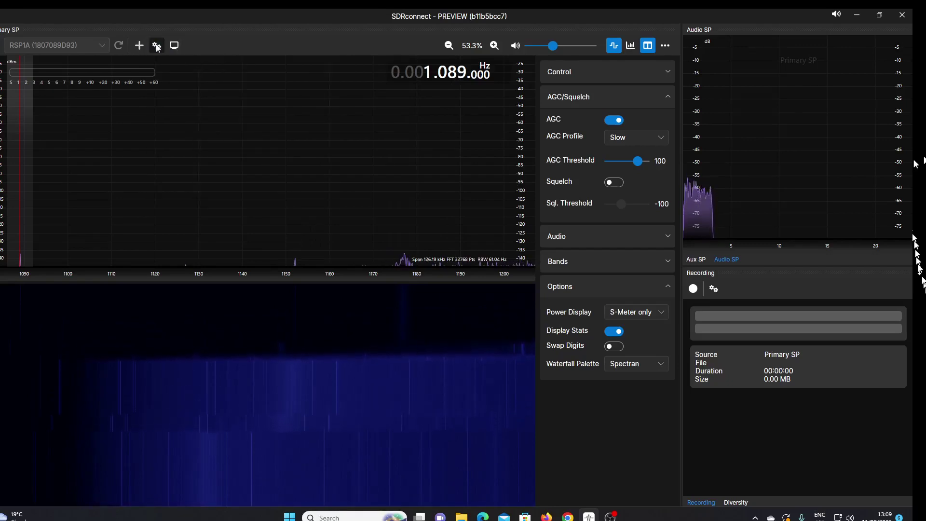
left_click(157, 46)
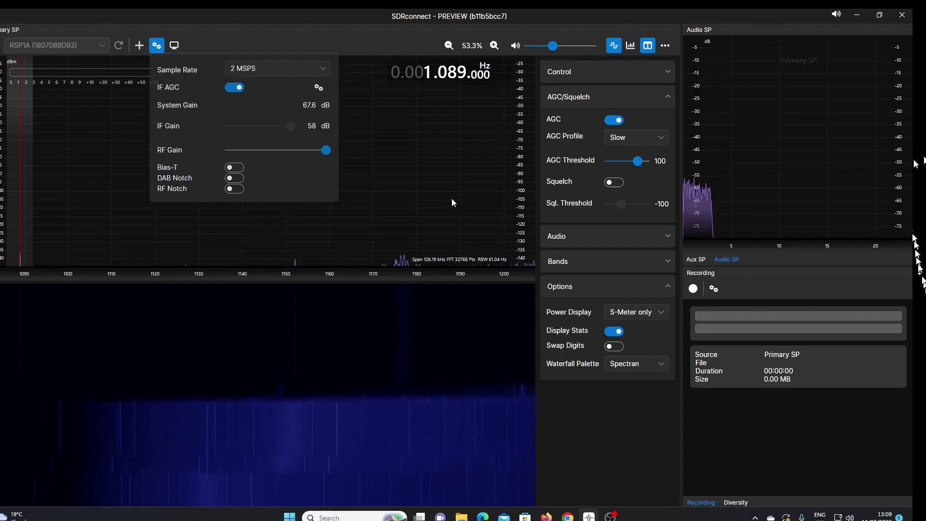
left_click(421, 179)
- Retune around 1129–1147 kHz, settle on the 1175 kHz signal, and recheck device settings
left_click(273, 172)
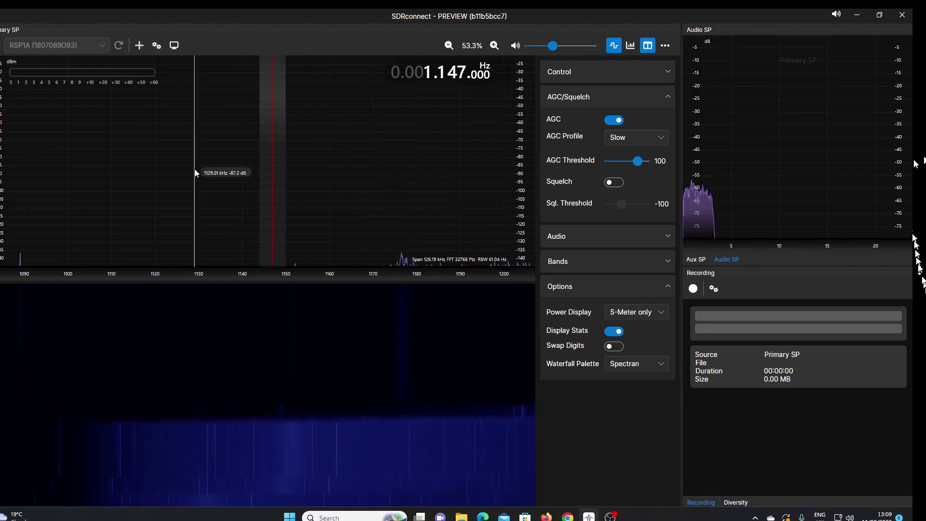
left_click(197, 173)
left_click(264, 173)
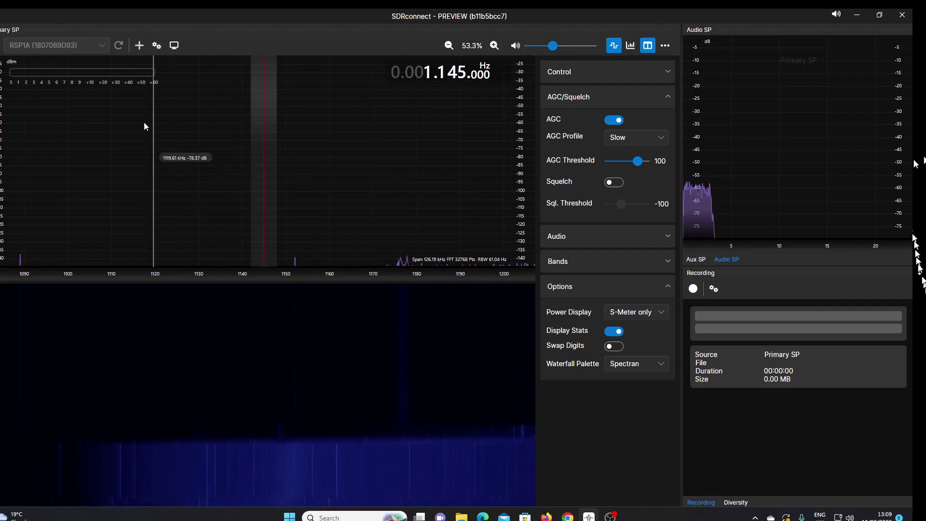
left_click(394, 261)
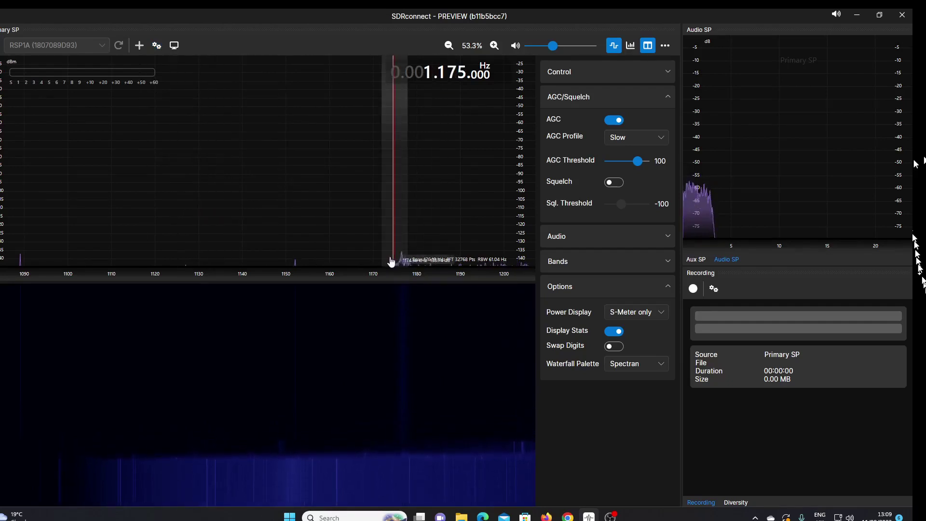
left_click(251, 246)
left_click(400, 217)
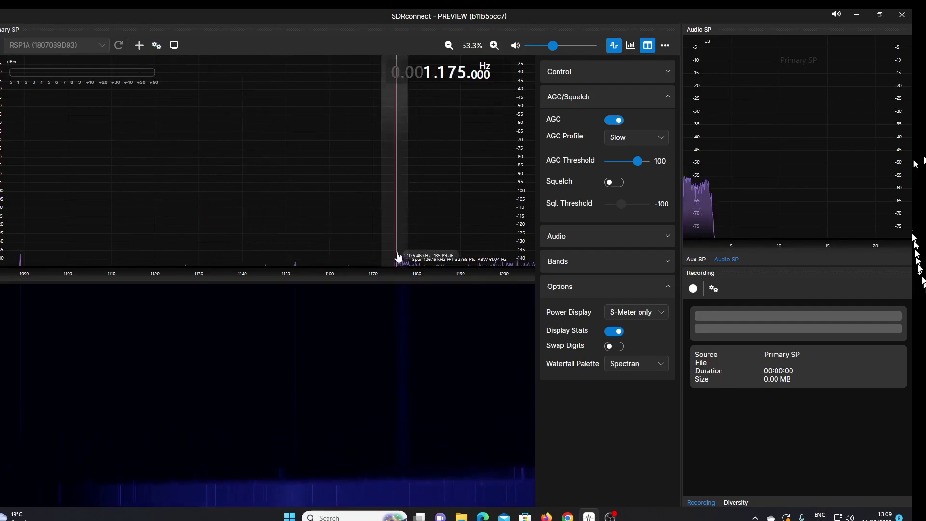
left_click(157, 45)
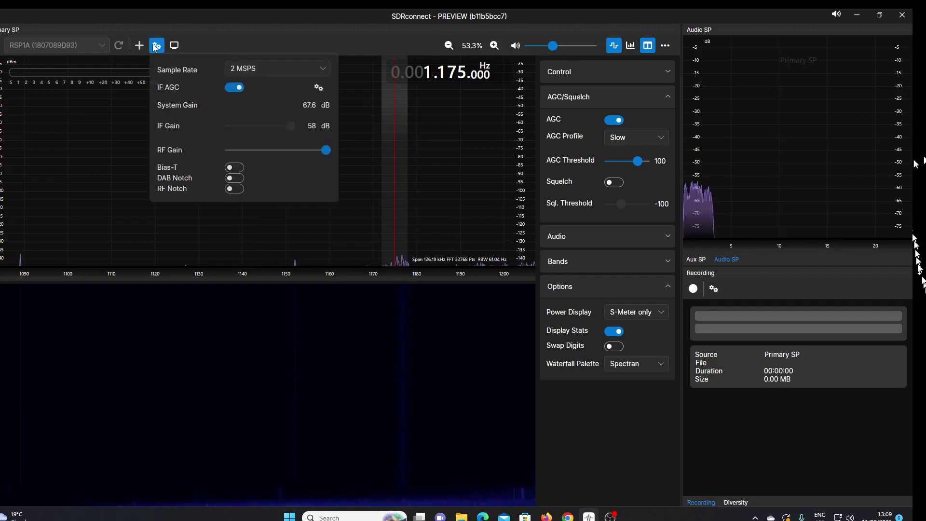
left_click(175, 45)
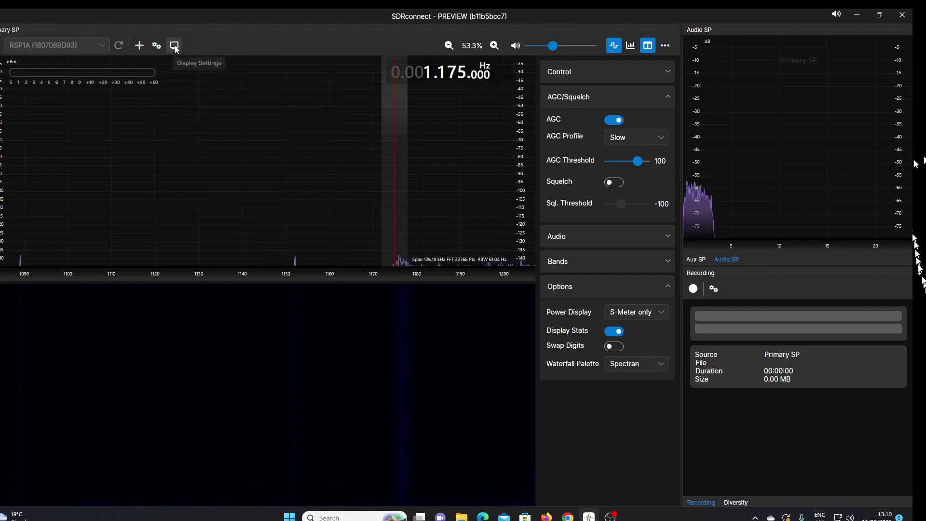
- Set reference level -26, base -160, spectrum averaging 34, waterfall gain 34 and FFT rate 9
left_click(175, 45)
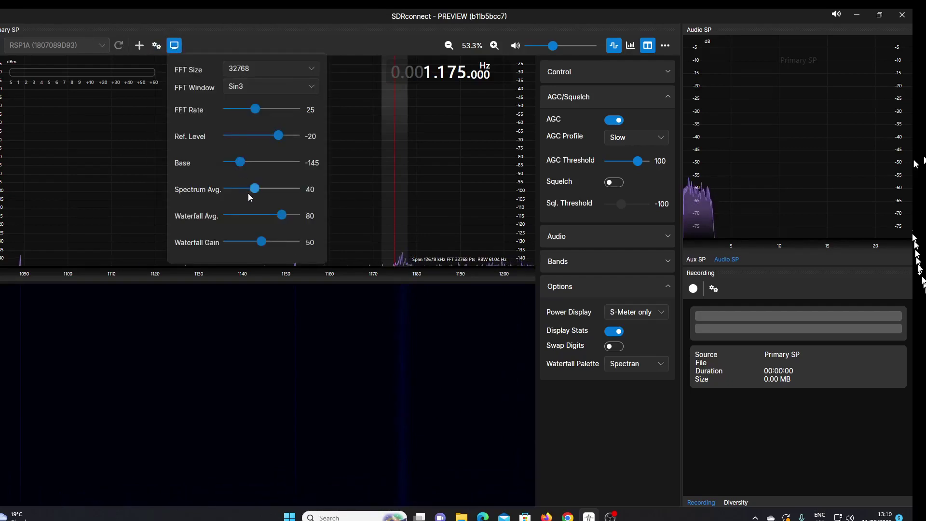
mouse_move(274, 134)
left_mouse_down()
mouse_move(233, 140)
mouse_move(274, 140)
left_mouse_up()
mouse_move(237, 165)
left_mouse_down()
mouse_move(248, 160)
mouse_move(228, 164)
mouse_move(268, 189)
mouse_move(250, 188)
left_mouse_up()
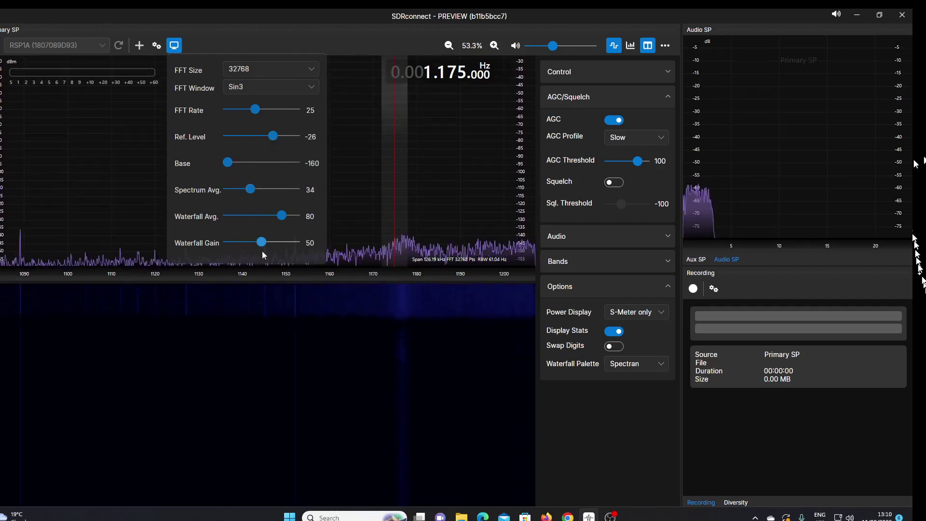
mouse_move(265, 242)
left_mouse_down()
mouse_move(282, 245)
mouse_move(250, 243)
left_mouse_up()
mouse_move(253, 111)
left_mouse_down()
mouse_move(283, 118)
mouse_move(236, 114)
left_mouse_up()
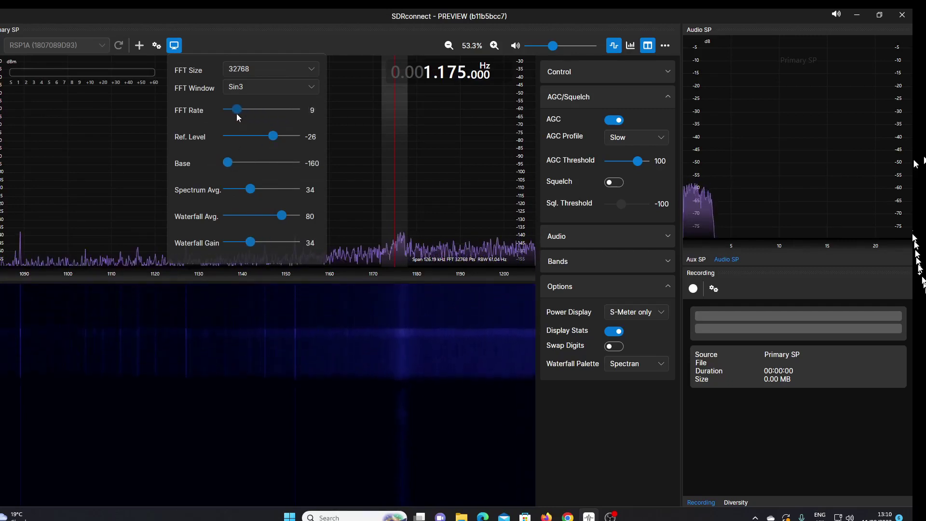
- Switch the FFT window to Sin5 and close the display settings
left_click(293, 91)
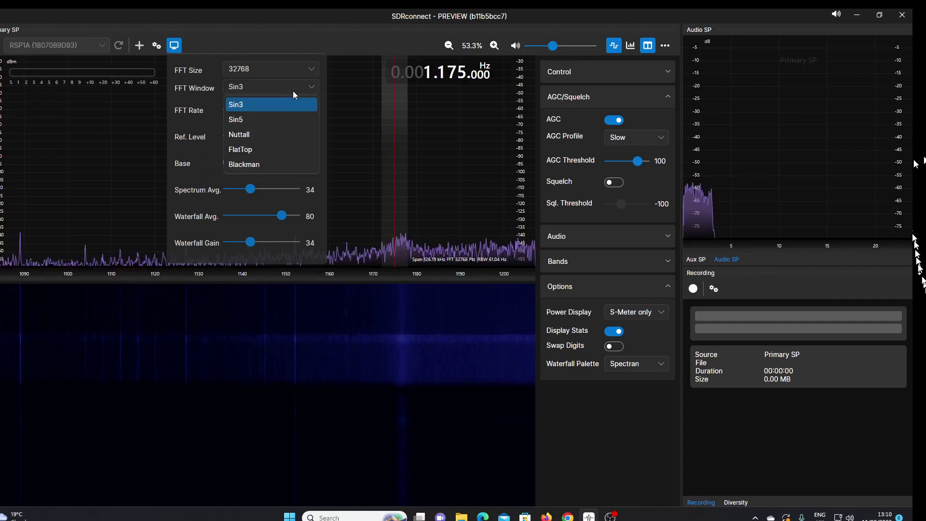
left_click(282, 119)
left_click(380, 142)
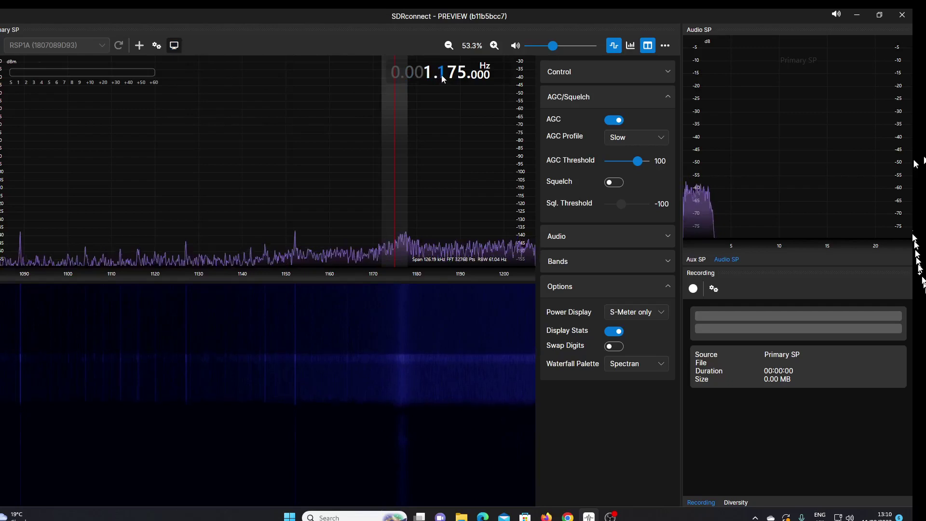
- Retune from 1175 kHz down to 1089 kHz, onto the strong carrier peak
scroll(441, 73, "down", 1)
scroll(454, 73, "up", 1)
scroll(459, 74, "up", 1)
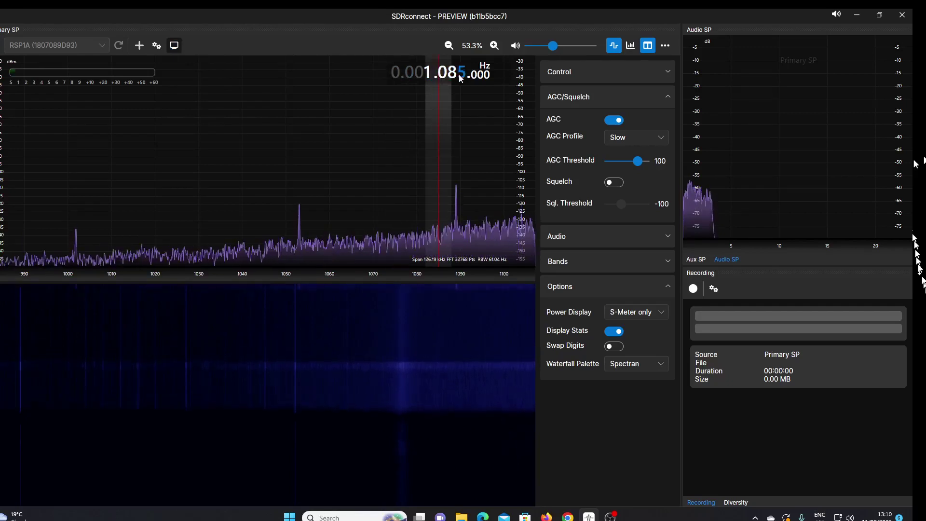
scroll(460, 75, "up", 3)
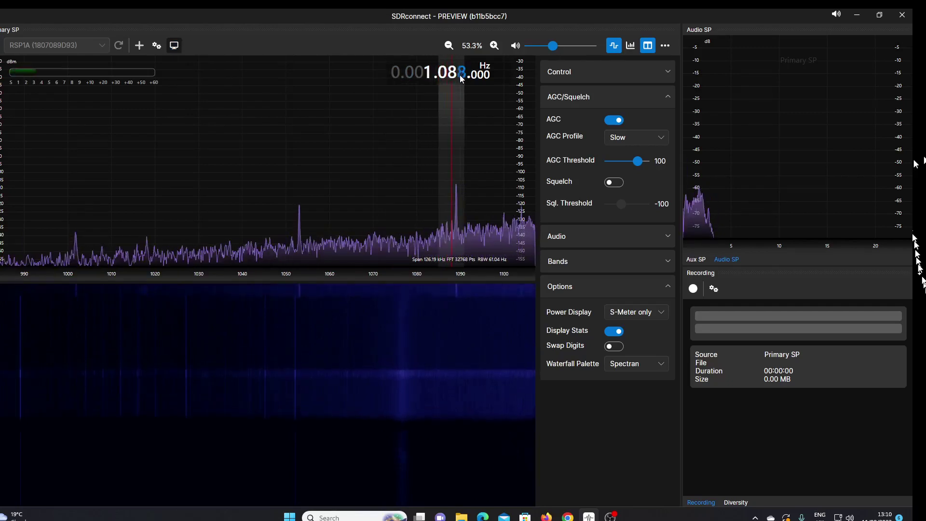